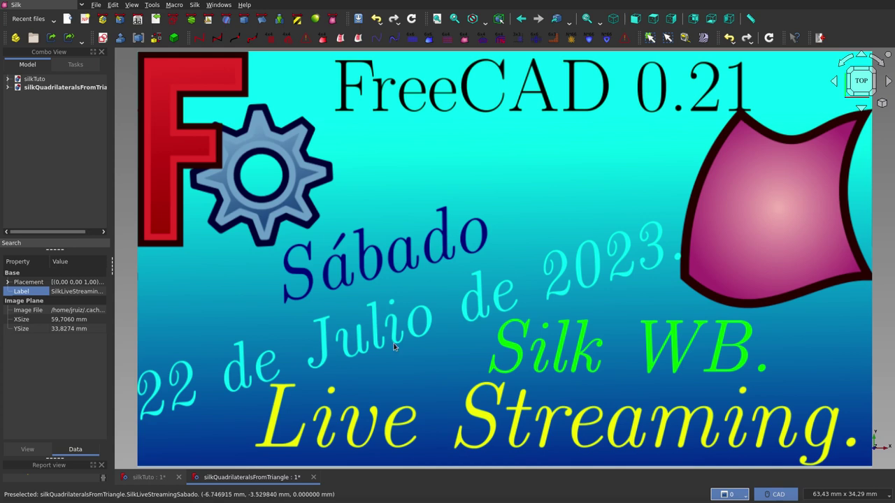
Step: Hide the SilkLiveStreamingSabado title image so the 3D view is empty
{"action": "left_click", "coordinate": [7, 88]}
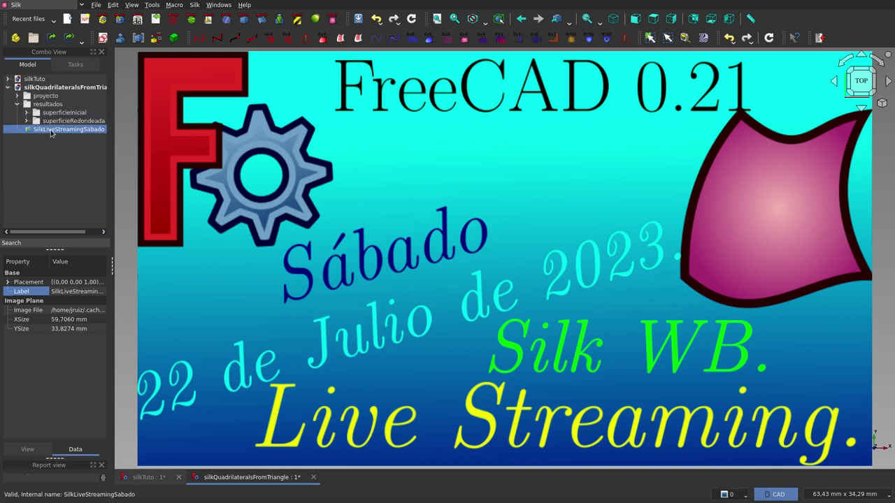
{"action": "key", "text": "space"}
Step: Collapse the resultados folder, switch to silkTuto, and show laPrimerSuperficie
{"action": "left_click", "coordinate": [16, 105]}
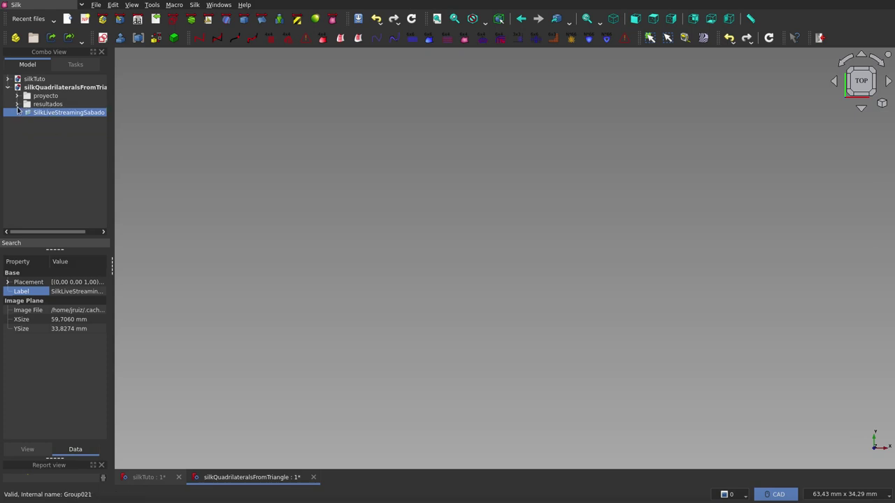
{"action": "left_click", "coordinate": [145, 477]}
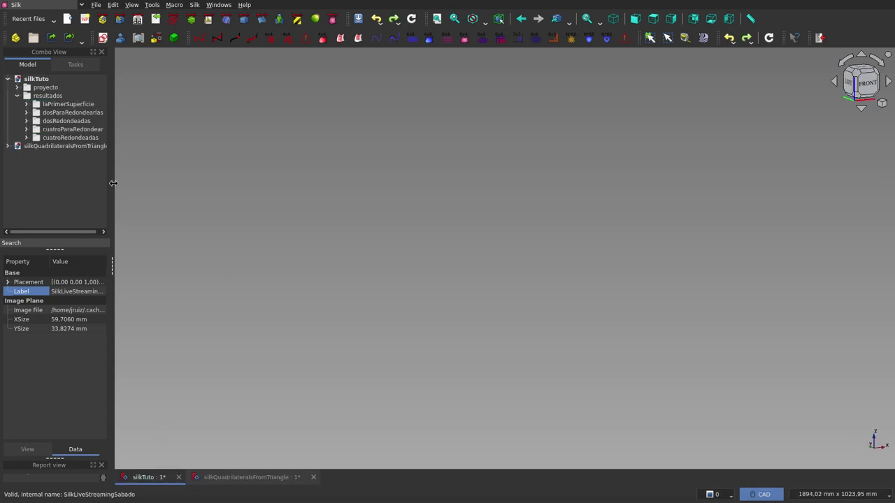
{"action": "left_click", "coordinate": [56, 105]}
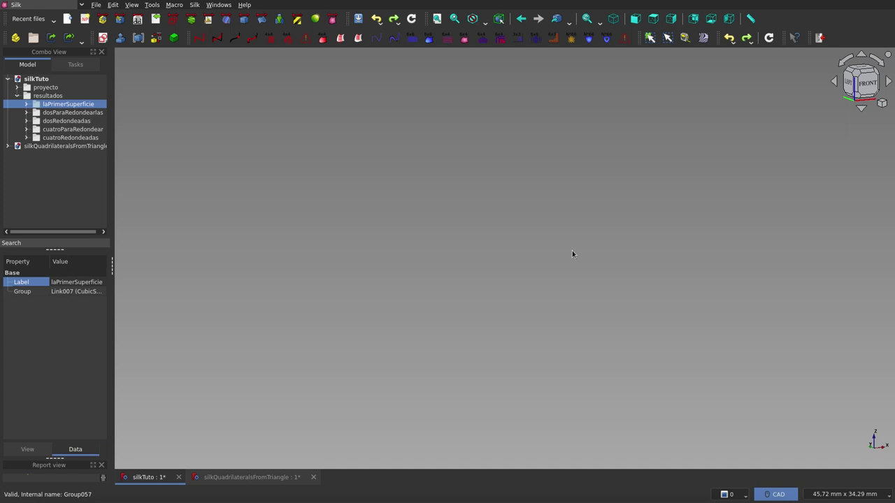
{"action": "key", "text": "space"}
Step: Orbit and zoom around laPrimerSuperficie to view it from tilted and front angles
{"action": "mouse_move", "coordinate": [607, 150]}
{"action": "middle_mouse_down"}
{"action": "mouse_move", "coordinate": [613, 183]}
{"action": "mouse_move", "coordinate": [712, 324]}
{"action": "middle_mouse_up"}
{"action": "scroll", "coordinate": [707, 331], "scroll_direction": "up", "scroll_amount": 3}
{"action": "scroll", "coordinate": [707, 331], "scroll_direction": "up", "scroll_amount": 2}
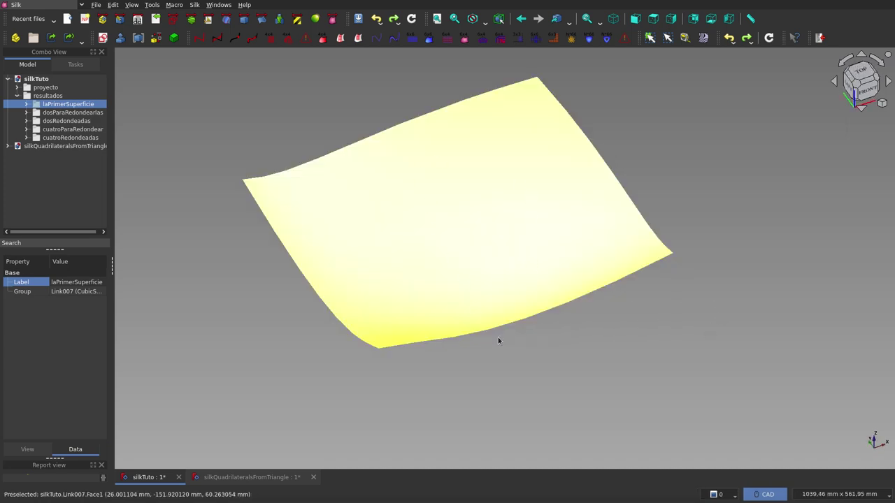
{"action": "mouse_move", "coordinate": [497, 341]}
{"action": "middle_mouse_down"}
{"action": "mouse_move", "coordinate": [457, 311]}
{"action": "mouse_move", "coordinate": [458, 226]}
{"action": "mouse_move", "coordinate": [467, 326]}
{"action": "mouse_move", "coordinate": [461, 364]}
{"action": "middle_mouse_up"}
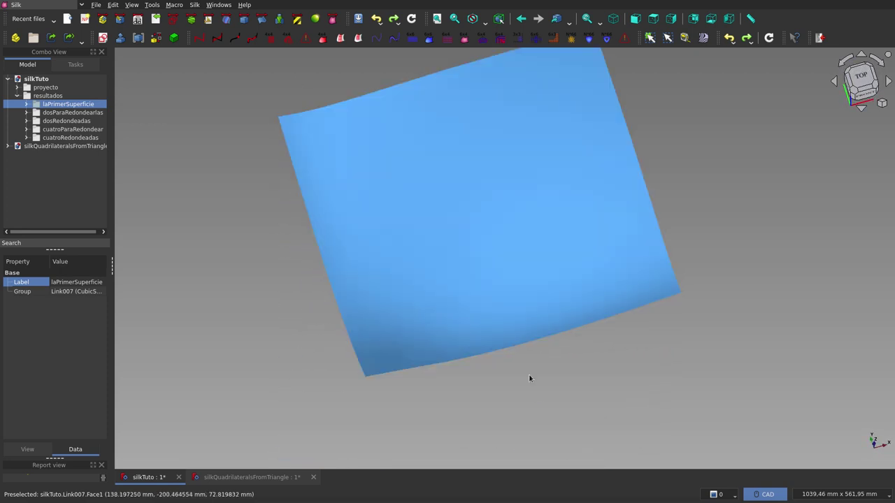
{"action": "scroll", "coordinate": [499, 386], "scroll_direction": "down", "scroll_amount": 3}
{"action": "mouse_move", "coordinate": [558, 398]}
{"action": "middle_mouse_down"}
{"action": "mouse_move", "coordinate": [513, 373]}
{"action": "mouse_move", "coordinate": [497, 333]}
{"action": "mouse_move", "coordinate": [523, 343]}
{"action": "mouse_move", "coordinate": [535, 374]}
{"action": "mouse_move", "coordinate": [509, 380]}
{"action": "mouse_move", "coordinate": [544, 364]}
{"action": "mouse_move", "coordinate": [580, 320]}
{"action": "mouse_move", "coordinate": [538, 259]}
{"action": "mouse_move", "coordinate": [485, 314]}
{"action": "mouse_move", "coordinate": [418, 351]}
{"action": "mouse_move", "coordinate": [419, 380]}
{"action": "middle_mouse_up"}
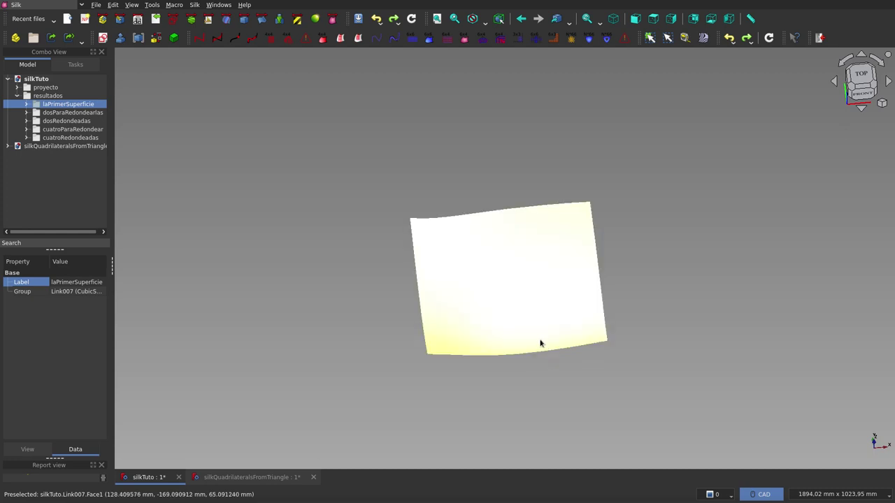
{"action": "scroll", "coordinate": [539, 343], "scroll_direction": "up", "scroll_amount": 1}
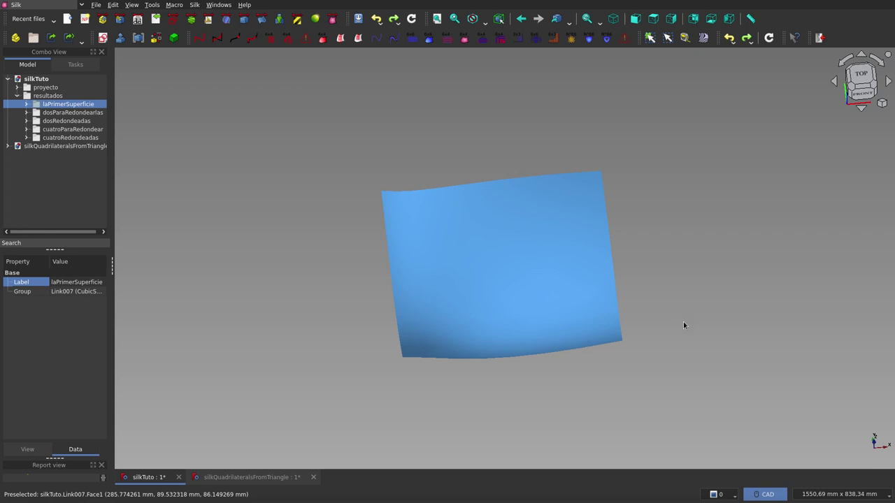
{"action": "mouse_move", "coordinate": [597, 405]}
{"action": "middle_mouse_down"}
{"action": "mouse_move", "coordinate": [541, 389]}
{"action": "mouse_move", "coordinate": [570, 383]}
{"action": "mouse_move", "coordinate": [573, 374]}
{"action": "mouse_move", "coordinate": [572, 382]}
{"action": "middle_mouse_up"}
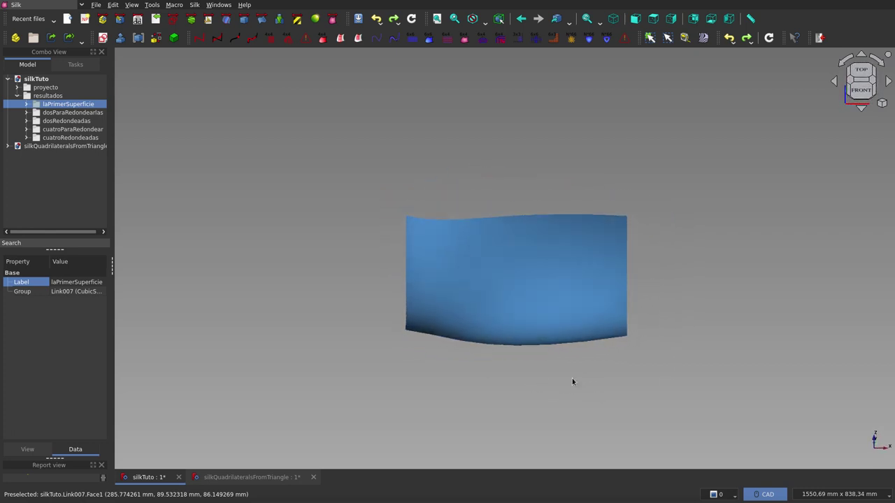
{"action": "left_click", "coordinate": [484, 162]}
{"action": "left_click", "coordinate": [703, 37]}
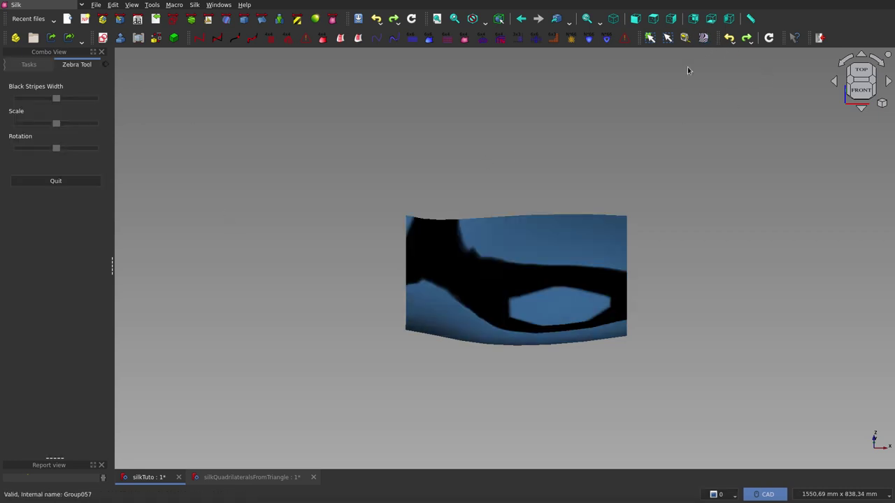
{"action": "key", "text": "2"}
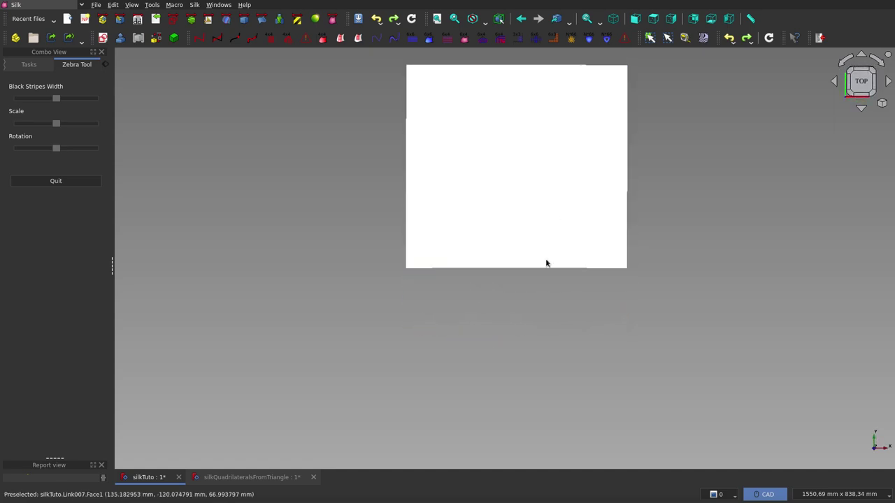
{"action": "left_click_drag", "start_coordinate": [56, 123], "coordinate": [93, 124]}
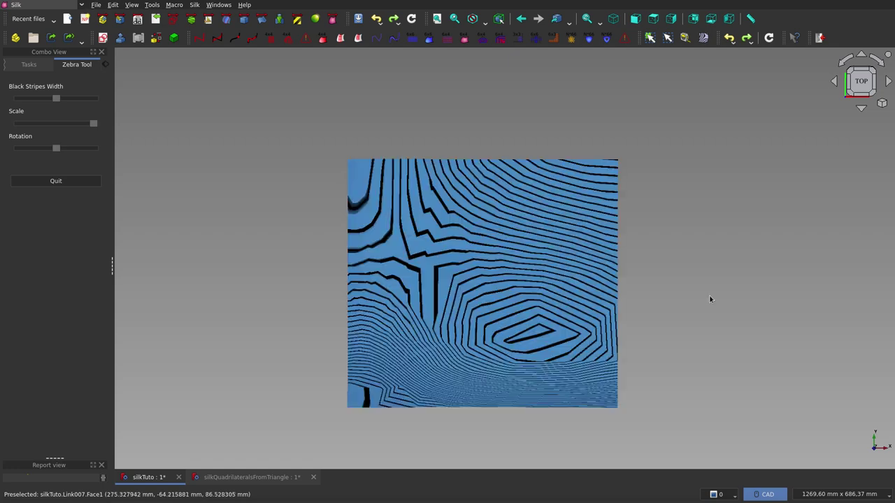
{"action": "mouse_move", "coordinate": [710, 300]}
{"action": "middle_mouse_down"}
{"action": "mouse_move", "coordinate": [675, 337]}
{"action": "mouse_move", "coordinate": [615, 308]}
{"action": "middle_mouse_up"}
{"action": "scroll", "coordinate": [615, 410], "scroll_direction": "down", "scroll_amount": 5}
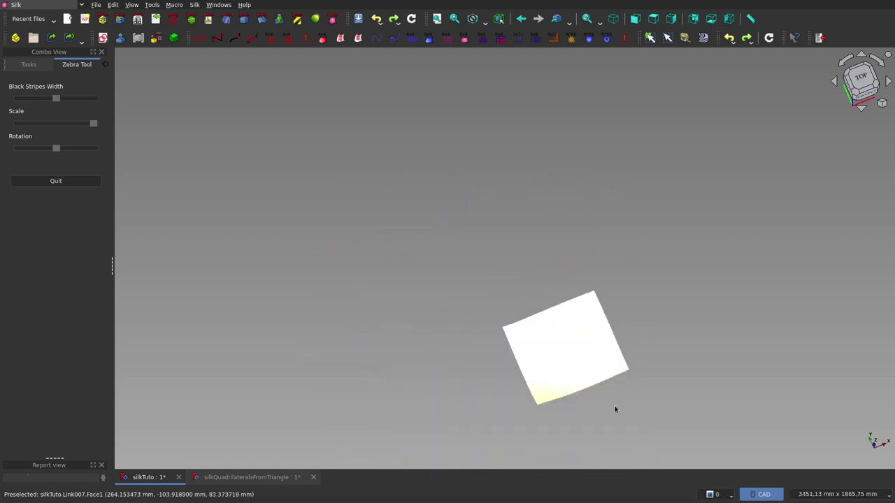
{"action": "middle_click_drag", "start_coordinate": [583, 418], "coordinate": [552, 307]}
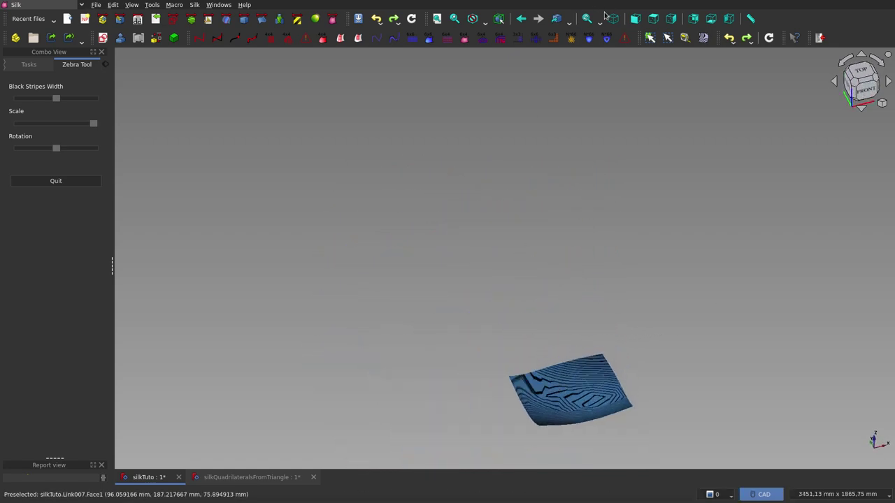
{"action": "left_click", "coordinate": [439, 21]}
{"action": "middle_click_drag", "start_coordinate": [661, 332], "coordinate": [659, 362]}
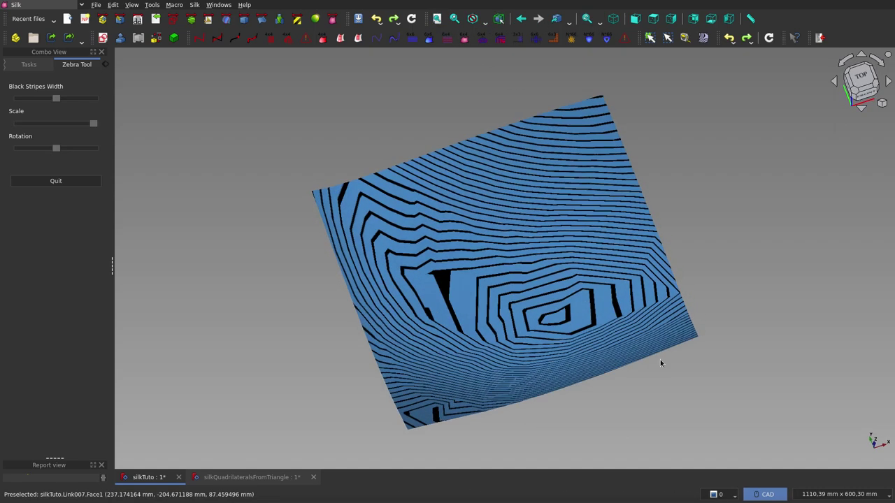
{"action": "scroll", "coordinate": [764, 282], "scroll_direction": "up", "scroll_amount": 2}
{"action": "scroll", "coordinate": [764, 282], "scroll_direction": "down", "scroll_amount": 2}
{"action": "left_click", "coordinate": [56, 181]}
{"action": "left_click", "coordinate": [21, 64]}
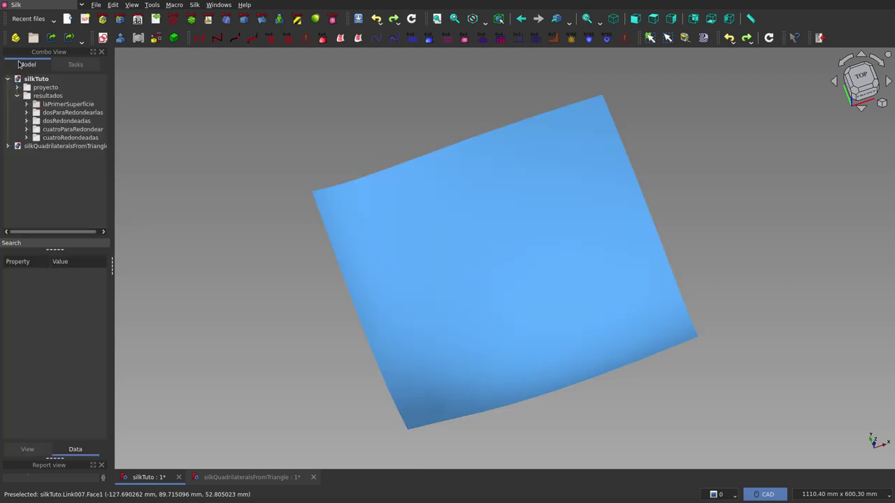
Step: Hide laPrimerSuperficie and display the dosParaRedondearlas surfaces instead
{"action": "left_click", "coordinate": [69, 106]}
{"action": "key", "text": "space"}
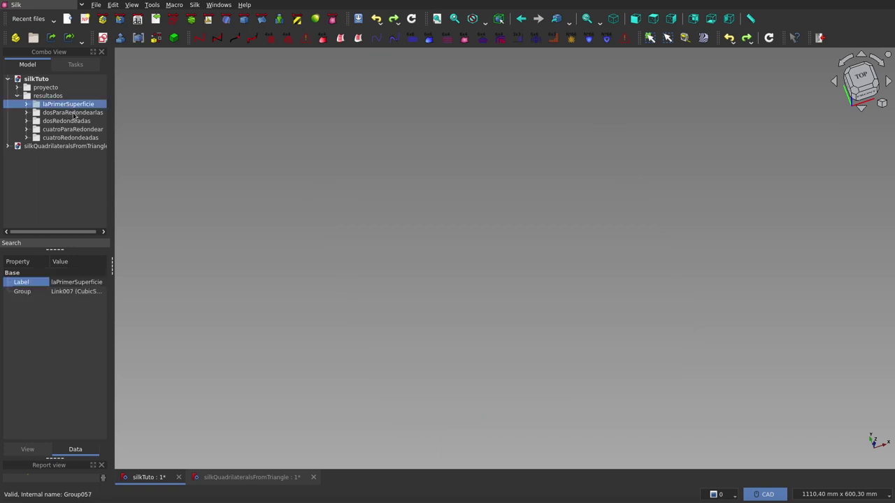
{"action": "left_click", "coordinate": [72, 112]}
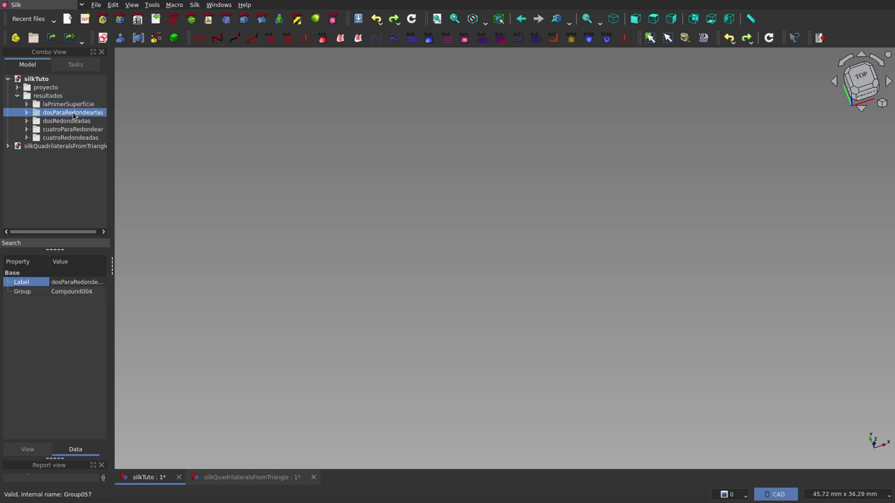
{"action": "key", "text": "space"}
Step: Orbit and zoom around dosParaRedondearlas to inspect its blue side and front
{"action": "scroll", "coordinate": [292, 243], "scroll_direction": "down", "scroll_amount": 4}
{"action": "mouse_move", "coordinate": [370, 273]}
{"action": "middle_mouse_down"}
{"action": "mouse_move", "coordinate": [457, 313]}
{"action": "mouse_move", "coordinate": [436, 242]}
{"action": "middle_mouse_up"}
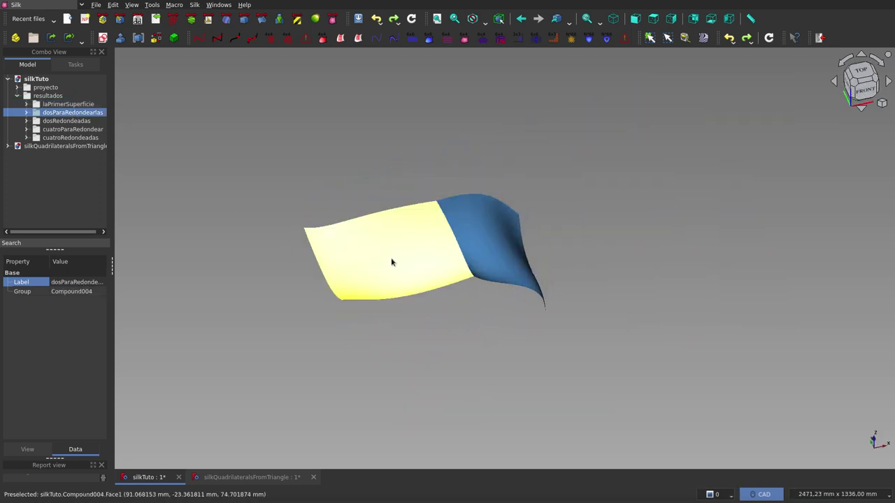
{"action": "mouse_move", "coordinate": [391, 259]}
{"action": "middle_mouse_down"}
{"action": "mouse_move", "coordinate": [535, 273]}
{"action": "mouse_move", "coordinate": [536, 309]}
{"action": "mouse_move", "coordinate": [458, 312]}
{"action": "mouse_move", "coordinate": [465, 279]}
{"action": "mouse_move", "coordinate": [572, 261]}
{"action": "middle_mouse_up"}
{"action": "mouse_move", "coordinate": [486, 203]}
{"action": "middle_mouse_down"}
{"action": "mouse_move", "coordinate": [531, 210]}
{"action": "mouse_move", "coordinate": [485, 303]}
{"action": "mouse_move", "coordinate": [505, 275]}
{"action": "mouse_move", "coordinate": [507, 289]}
{"action": "middle_mouse_up"}
{"action": "scroll", "coordinate": [487, 286], "scroll_direction": "up", "scroll_amount": 3}
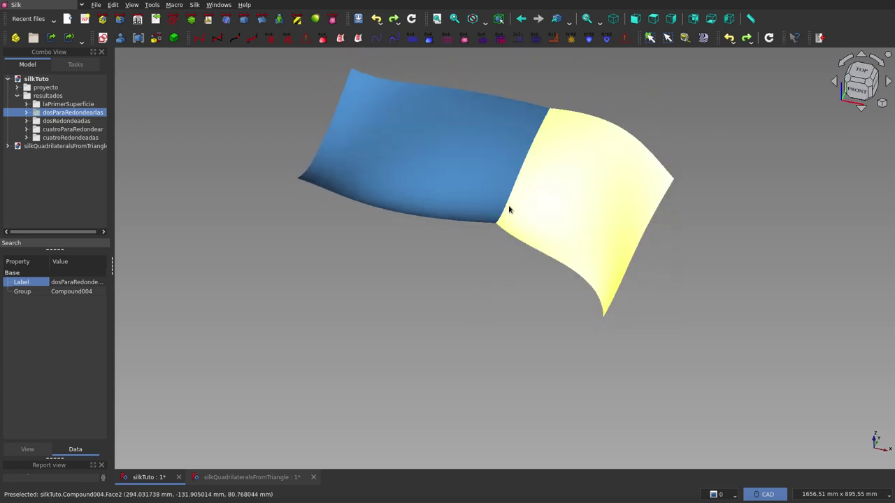
{"action": "scroll", "coordinate": [502, 299], "scroll_direction": "down", "scroll_amount": 2}
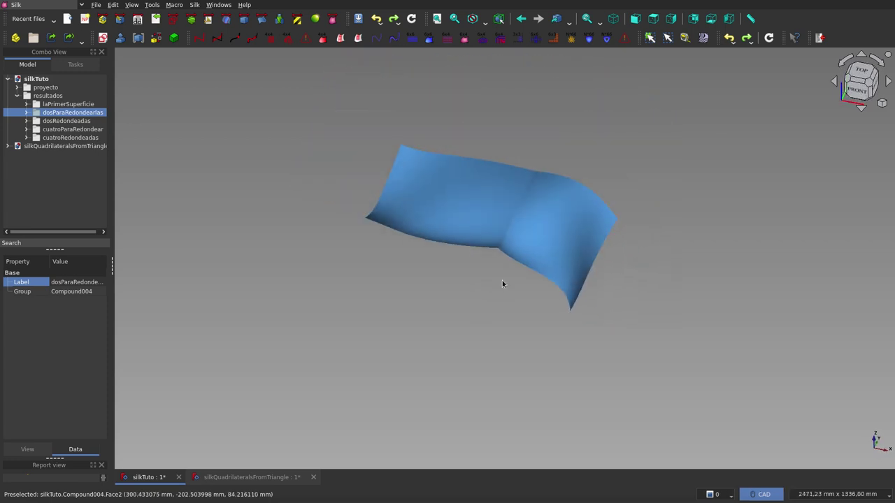
{"action": "scroll", "coordinate": [505, 219], "scroll_direction": "up", "scroll_amount": 2}
{"action": "mouse_move", "coordinate": [506, 219]}
{"action": "middle_mouse_down"}
{"action": "mouse_move", "coordinate": [493, 296]}
{"action": "mouse_move", "coordinate": [539, 274]}
{"action": "mouse_move", "coordinate": [567, 244]}
{"action": "middle_mouse_up"}
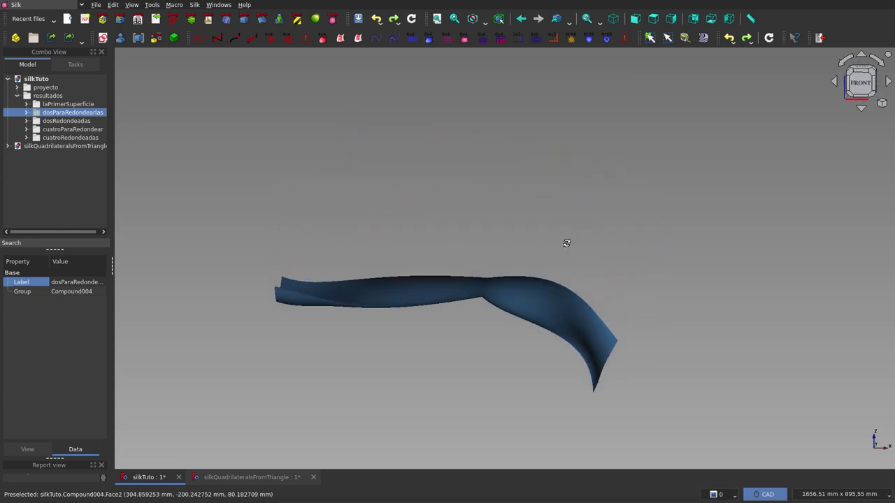
{"action": "right_click", "coordinate": [504, 332]}
{"action": "left_click", "coordinate": [455, 331]}
{"action": "scroll", "coordinate": [476, 309], "scroll_direction": "up", "scroll_amount": 1}
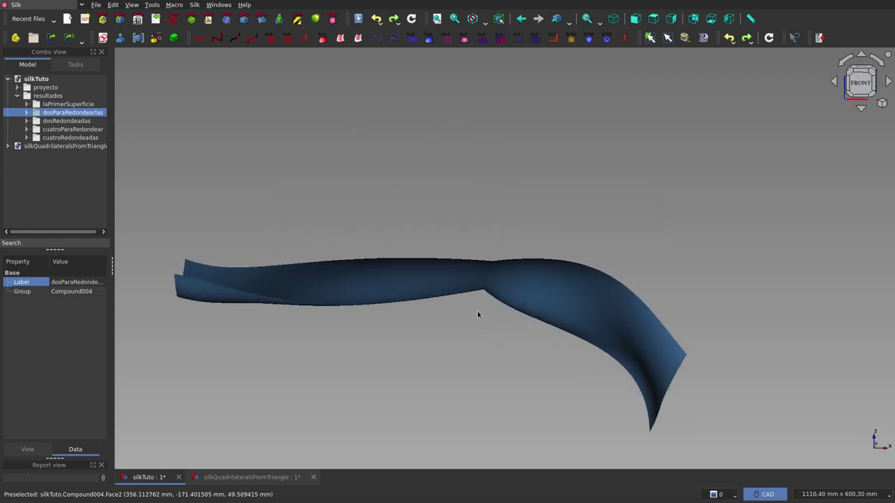
{"action": "scroll", "coordinate": [476, 309], "scroll_direction": "up", "scroll_amount": 2}
{"action": "scroll", "coordinate": [476, 310], "scroll_direction": "down", "scroll_amount": 3}
{"action": "mouse_move", "coordinate": [477, 314]}
{"action": "middle_mouse_down"}
{"action": "mouse_move", "coordinate": [503, 246]}
{"action": "mouse_move", "coordinate": [487, 309]}
{"action": "middle_mouse_up"}
{"action": "scroll", "coordinate": [483, 313], "scroll_direction": "down", "scroll_amount": 2}
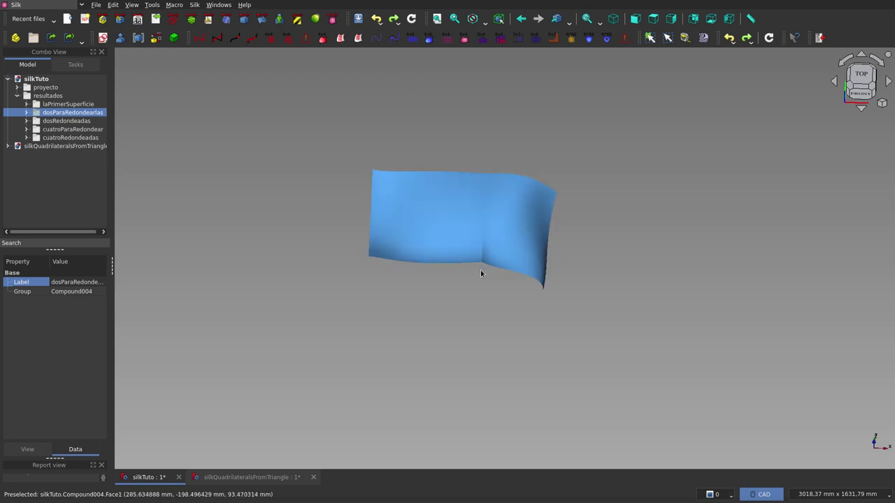
Step: Cover the two-patch surface with zebra stripes and view it face-on
{"action": "left_click", "coordinate": [703, 37]}
{"action": "scroll", "coordinate": [506, 294], "scroll_direction": "up", "scroll_amount": 3}
{"action": "mouse_move", "coordinate": [506, 295]}
{"action": "middle_mouse_down"}
{"action": "mouse_move", "coordinate": [471, 324]}
{"action": "mouse_move", "coordinate": [475, 339]}
{"action": "middle_mouse_up"}
{"action": "scroll", "coordinate": [475, 339], "scroll_direction": "down", "scroll_amount": 5}
{"action": "scroll", "coordinate": [473, 260], "scroll_direction": "up", "scroll_amount": 2}
{"action": "scroll", "coordinate": [473, 260], "scroll_direction": "up", "scroll_amount": 2}
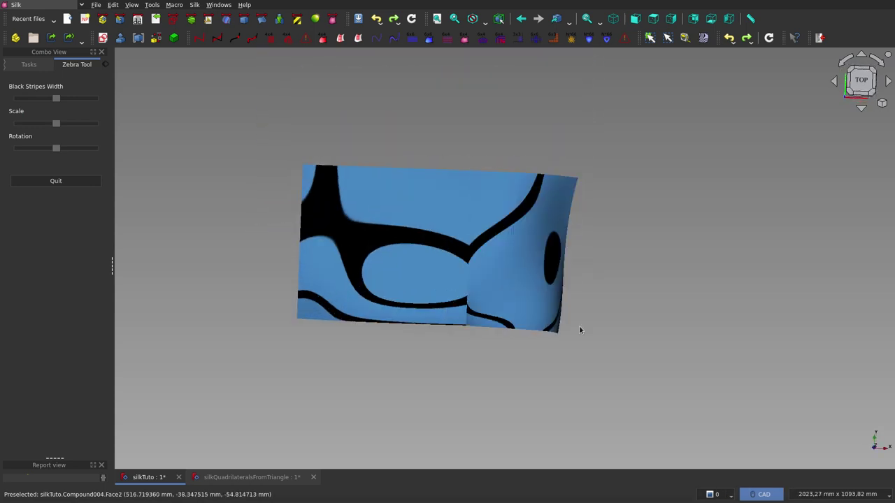
{"action": "scroll", "coordinate": [454, 384], "scroll_direction": "up", "scroll_amount": 2}
{"action": "scroll", "coordinate": [454, 385], "scroll_direction": "up", "scroll_amount": 2}
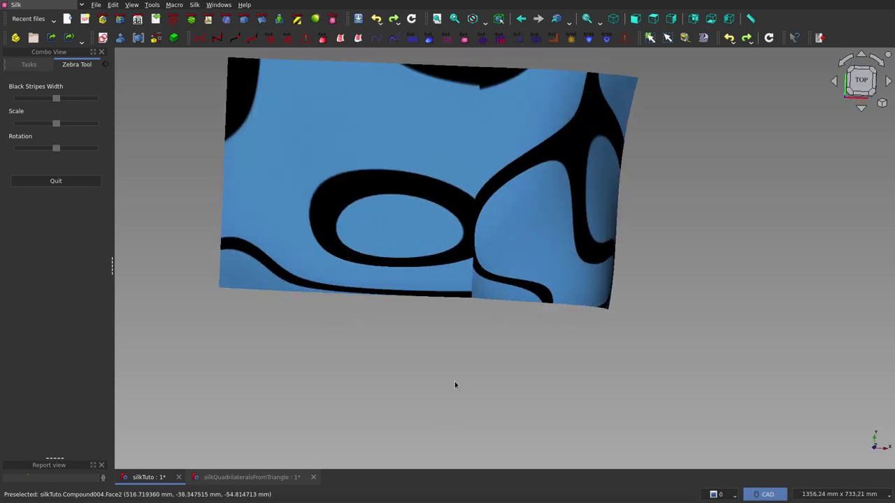
{"action": "scroll", "coordinate": [454, 385], "scroll_direction": "down", "scroll_amount": 5}
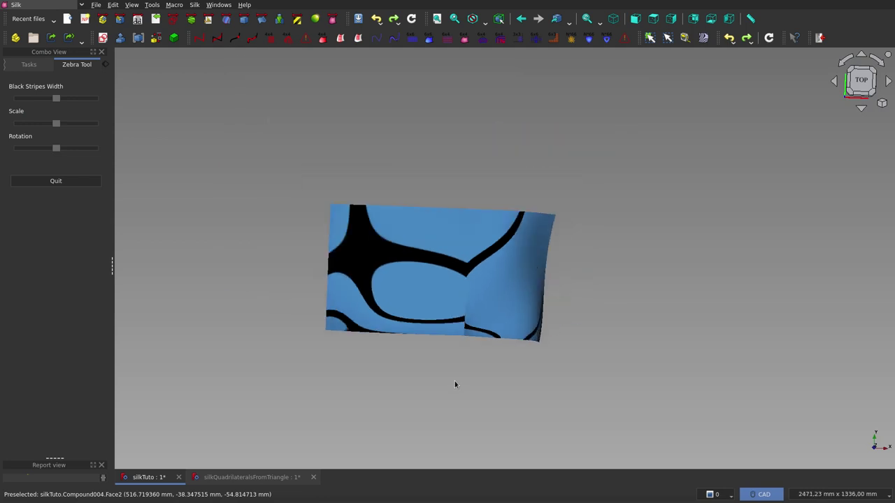
Step: End the zebra inspection and hide dosParaRedondearlas from the Model tree
{"action": "left_click", "coordinate": [58, 185]}
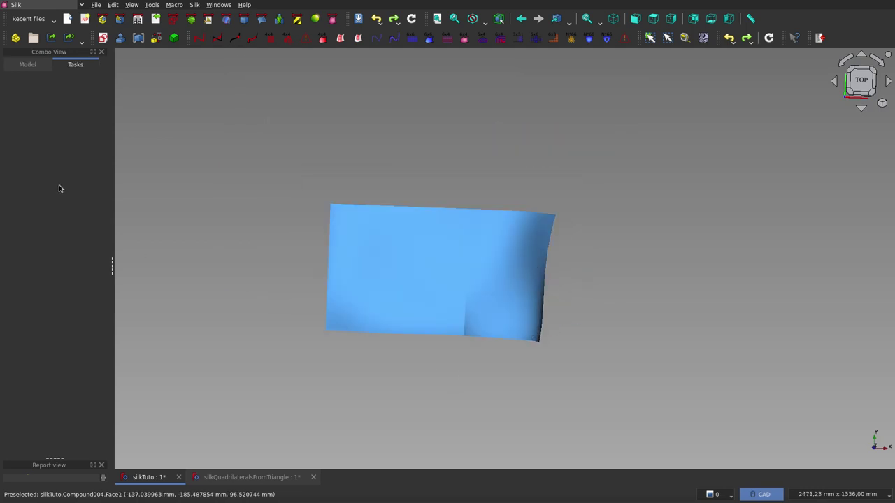
{"action": "left_click", "coordinate": [28, 65]}
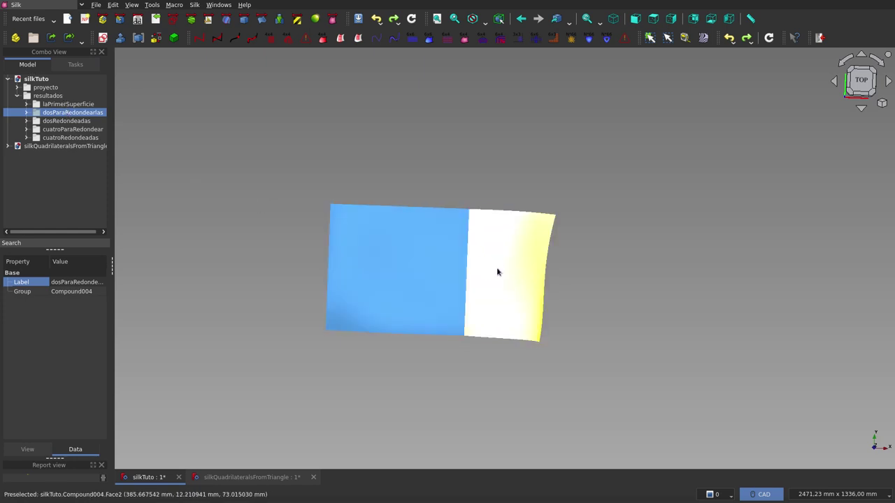
{"action": "key", "text": "space"}
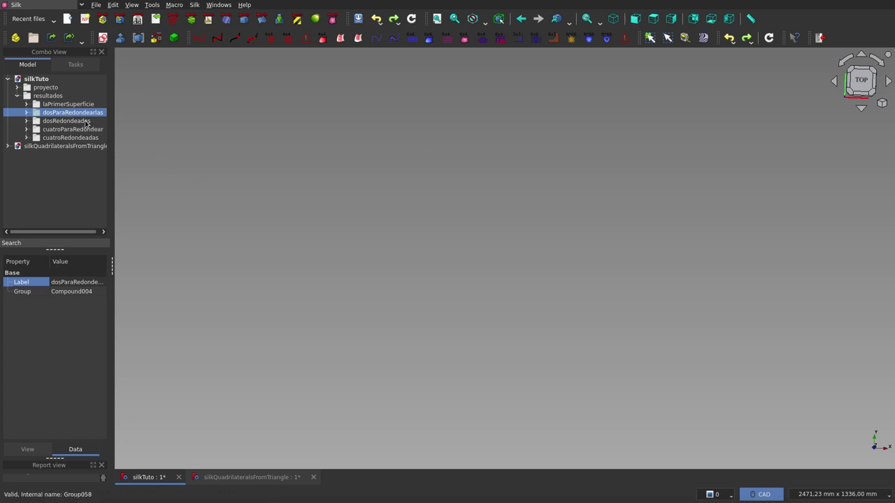
Step: Show the dosRedondeadas surface and tilt it to a front angle
{"action": "left_click", "coordinate": [86, 121]}
{"action": "key", "text": "space"}
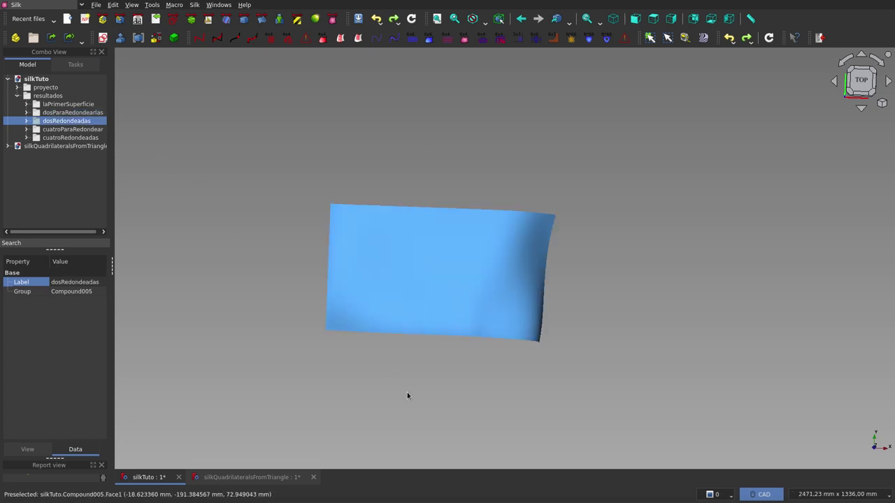
{"action": "mouse_move", "coordinate": [407, 392]}
{"action": "middle_mouse_down"}
{"action": "mouse_move", "coordinate": [434, 367]}
{"action": "mouse_move", "coordinate": [434, 348]}
{"action": "mouse_move", "coordinate": [453, 395]}
{"action": "middle_mouse_up"}
{"action": "scroll", "coordinate": [437, 363], "scroll_direction": "down", "scroll_amount": 3}
{"action": "scroll", "coordinate": [438, 385], "scroll_direction": "up", "scroll_amount": 4}
{"action": "scroll", "coordinate": [437, 385], "scroll_direction": "up", "scroll_amount": 1}
{"action": "scroll", "coordinate": [437, 385], "scroll_direction": "up", "scroll_amount": 1}
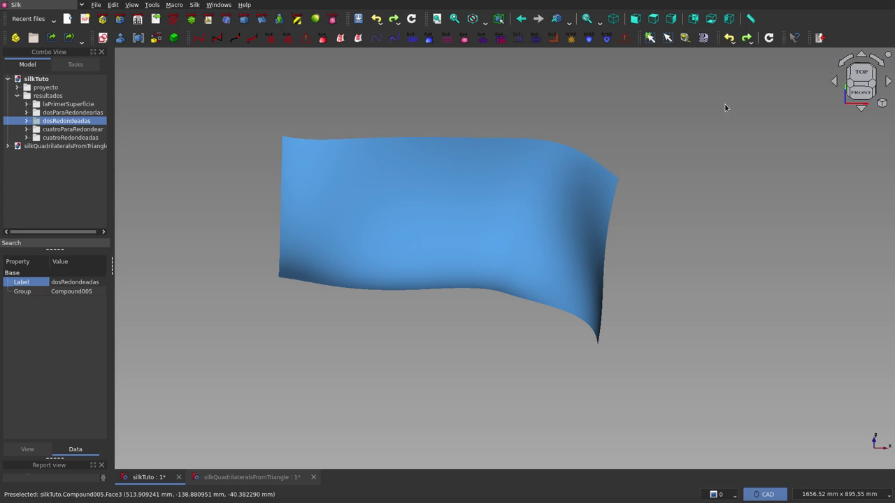
Step: Apply zebra stripes and raise the Scale slider for much denser stripes
{"action": "left_click", "coordinate": [704, 39]}
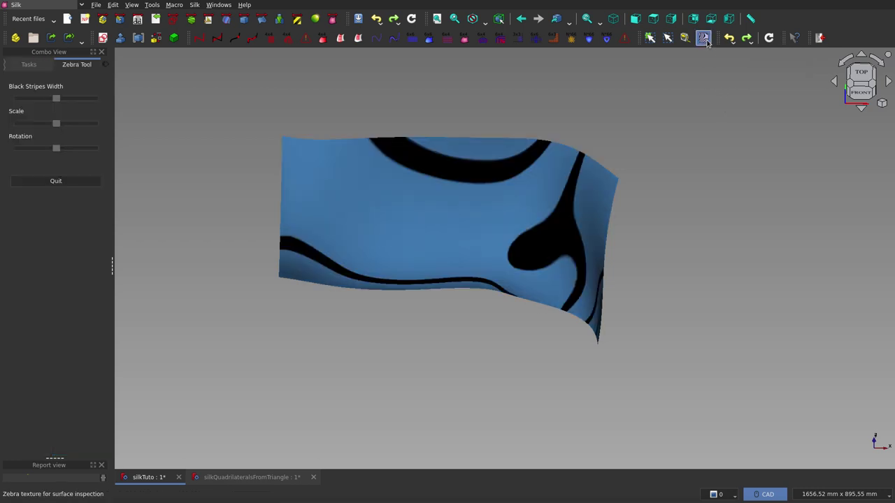
{"action": "mouse_move", "coordinate": [613, 108]}
{"action": "middle_mouse_down"}
{"action": "mouse_move", "coordinate": [604, 151]}
{"action": "mouse_move", "coordinate": [632, 236]}
{"action": "middle_mouse_up"}
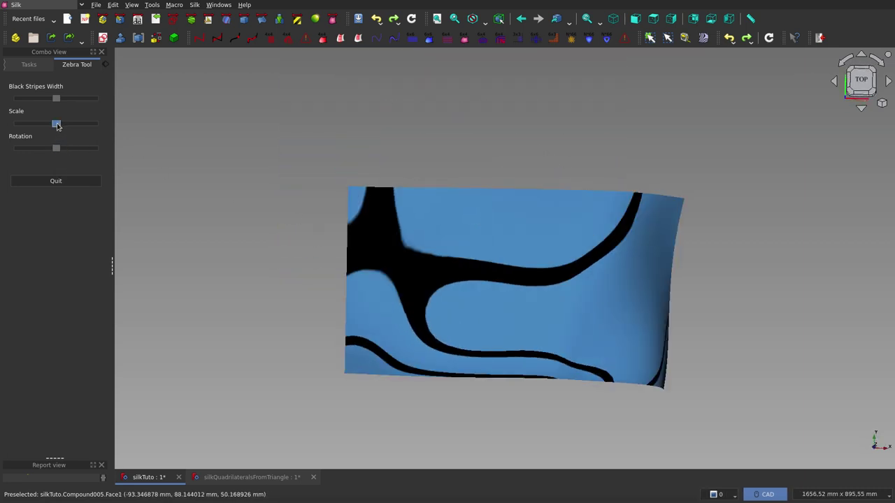
{"action": "left_click_drag", "start_coordinate": [58, 125], "coordinate": [125, 134]}
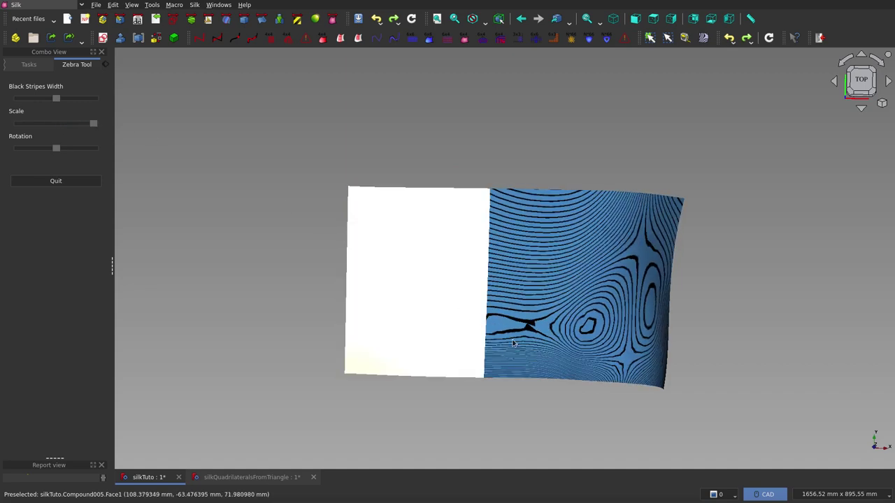
{"action": "mouse_move", "coordinate": [561, 409]}
{"action": "middle_mouse_down"}
{"action": "mouse_move", "coordinate": [564, 375]}
{"action": "mouse_move", "coordinate": [525, 389]}
{"action": "mouse_move", "coordinate": [529, 407]}
{"action": "mouse_move", "coordinate": [555, 424]}
{"action": "middle_mouse_up"}
{"action": "scroll", "coordinate": [563, 375], "scroll_direction": "down", "scroll_amount": 5}
{"action": "scroll", "coordinate": [554, 424], "scroll_direction": "up", "scroll_amount": 5}
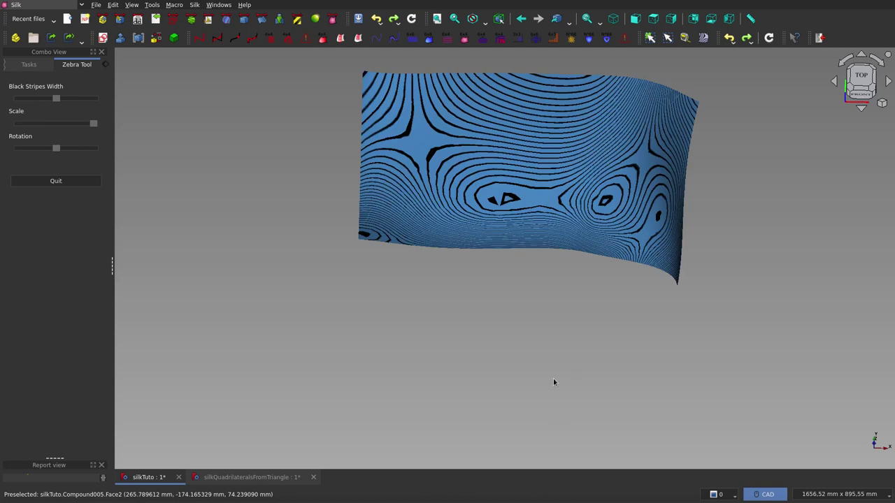
{"action": "scroll", "coordinate": [552, 378], "scroll_direction": "down", "scroll_amount": 2}
{"action": "scroll", "coordinate": [667, 226], "scroll_direction": "up", "scroll_amount": 2}
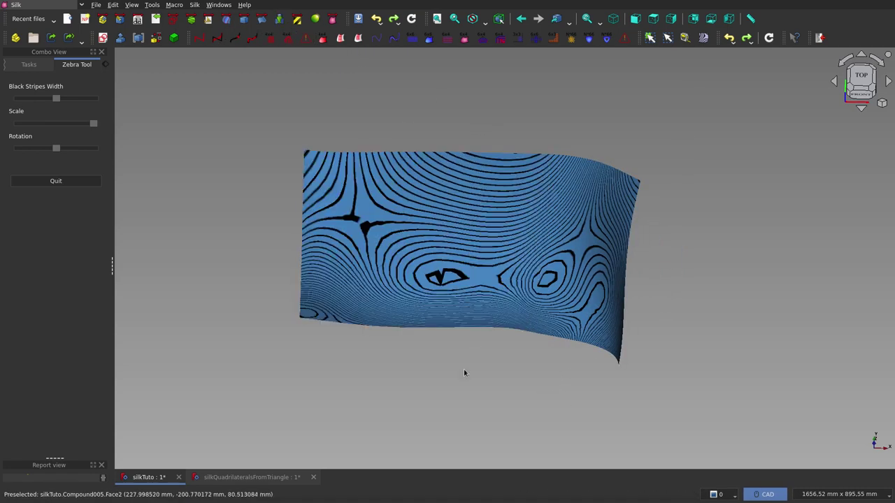
Step: Orbit and zoom to inspect the dense stripes from the front and top
{"action": "middle_click_drag", "start_coordinate": [463, 371], "coordinate": [465, 352]}
{"action": "scroll", "coordinate": [467, 392], "scroll_direction": "down", "scroll_amount": 3}
{"action": "scroll", "coordinate": [469, 417], "scroll_direction": "up", "scroll_amount": 4}
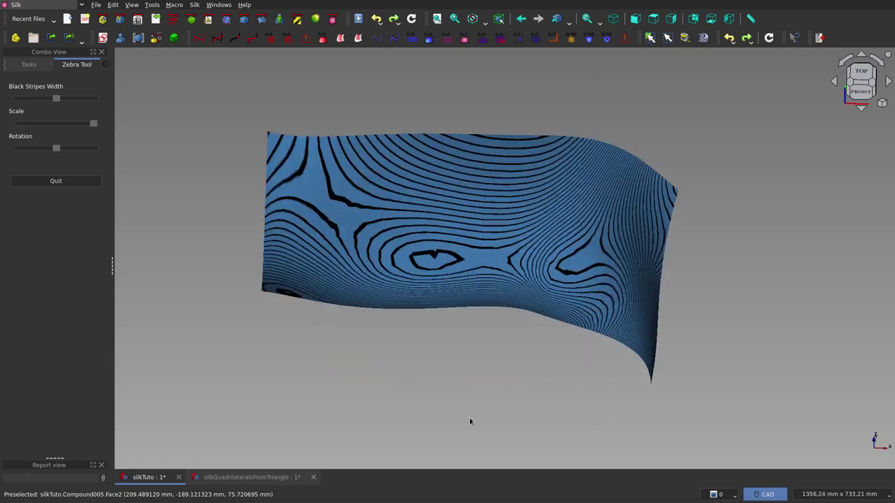
{"action": "scroll", "coordinate": [469, 417], "scroll_direction": "up", "scroll_amount": 1}
{"action": "mouse_move", "coordinate": [473, 399]}
{"action": "middle_mouse_down"}
{"action": "mouse_move", "coordinate": [489, 344]}
{"action": "mouse_move", "coordinate": [498, 413]}
{"action": "mouse_move", "coordinate": [417, 384]}
{"action": "mouse_move", "coordinate": [420, 403]}
{"action": "mouse_move", "coordinate": [463, 421]}
{"action": "mouse_move", "coordinate": [507, 417]}
{"action": "mouse_move", "coordinate": [525, 401]}
{"action": "middle_mouse_up"}
{"action": "scroll", "coordinate": [489, 380], "scroll_direction": "down", "scroll_amount": 3}
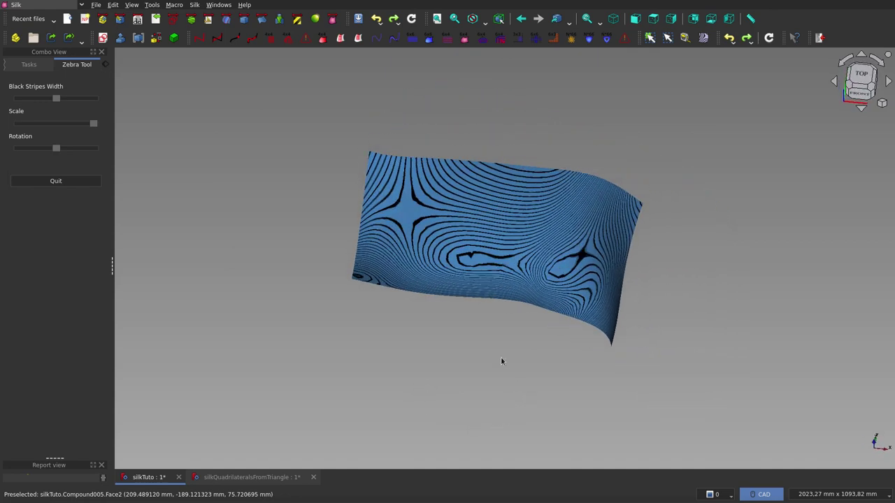
{"action": "scroll", "coordinate": [501, 361], "scroll_direction": "up", "scroll_amount": 1}
{"action": "scroll", "coordinate": [500, 361], "scroll_direction": "up", "scroll_amount": 1}
{"action": "scroll", "coordinate": [500, 361], "scroll_direction": "down", "scroll_amount": 1}
{"action": "scroll", "coordinate": [501, 361], "scroll_direction": "down", "scroll_amount": 1}
{"action": "mouse_move", "coordinate": [501, 369]}
{"action": "middle_mouse_down"}
{"action": "mouse_move", "coordinate": [505, 340]}
{"action": "mouse_move", "coordinate": [506, 359]}
{"action": "middle_mouse_up"}
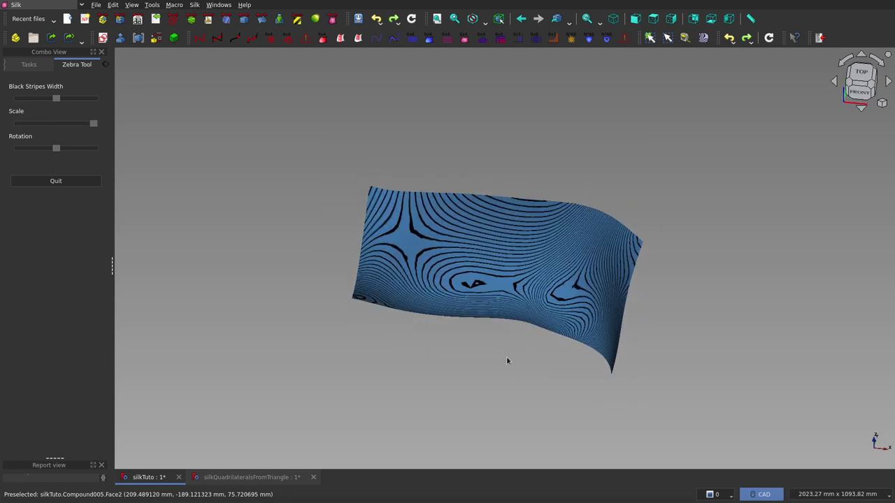
Step: End the zebra inspection and hide dosRedondeadas
{"action": "left_click", "coordinate": [90, 184]}
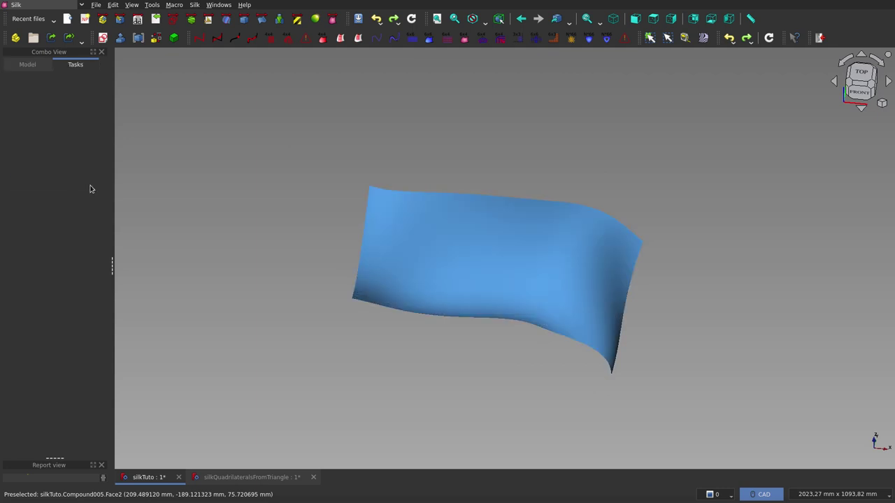
{"action": "left_click", "coordinate": [28, 65]}
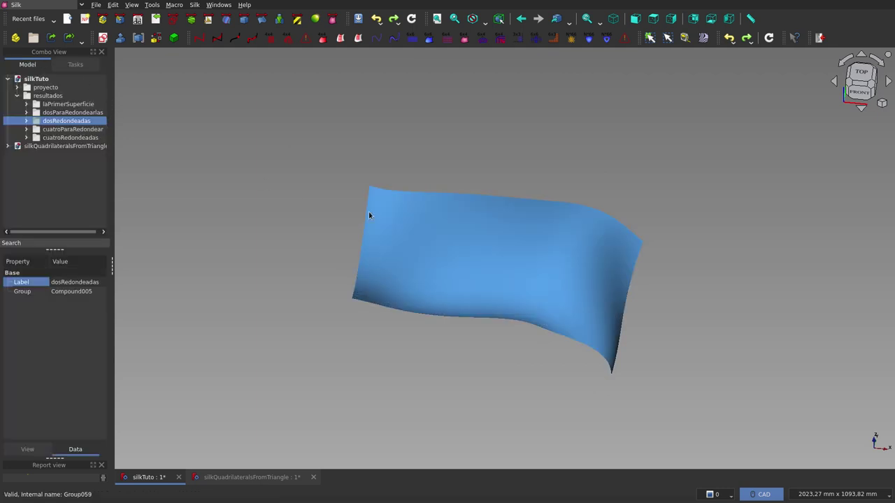
{"action": "key", "text": "space"}
Step: Show cuatroParaRedondear and orbit to look at it from above
{"action": "left_click", "coordinate": [56, 130]}
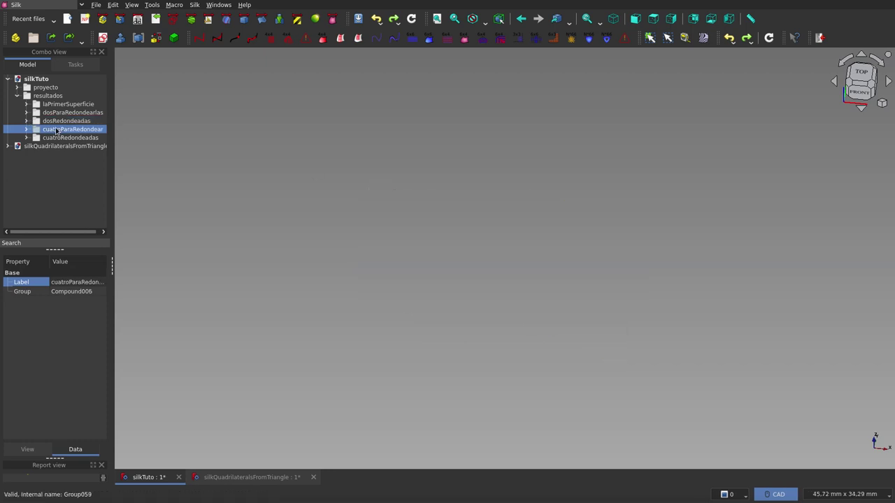
{"action": "key", "text": "space"}
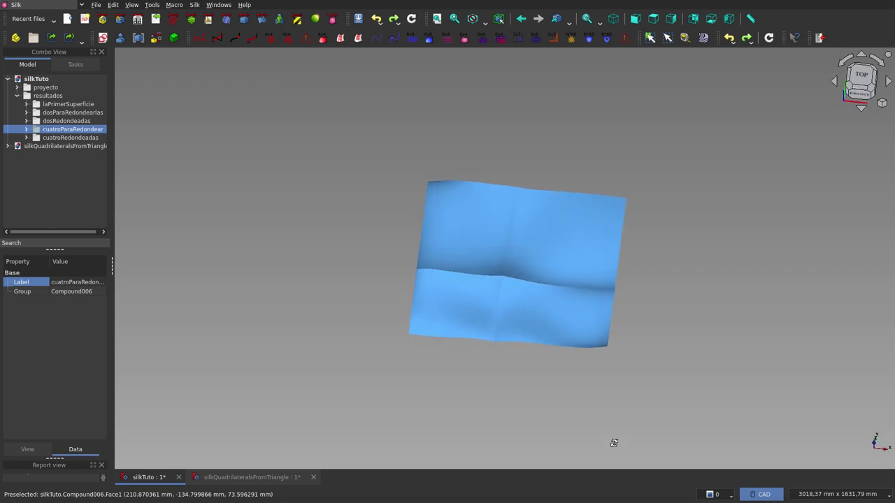
{"action": "mouse_move", "coordinate": [613, 443]}
{"action": "middle_mouse_down"}
{"action": "mouse_move", "coordinate": [599, 412]}
{"action": "mouse_move", "coordinate": [541, 421]}
{"action": "middle_mouse_up"}
{"action": "scroll", "coordinate": [541, 421], "scroll_direction": "up", "scroll_amount": 3}
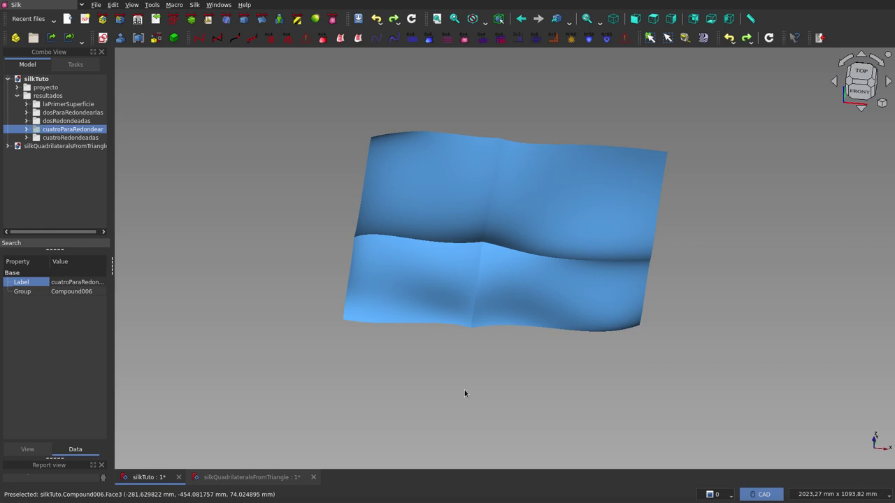
{"action": "scroll", "coordinate": [464, 392], "scroll_direction": "up", "scroll_amount": 1}
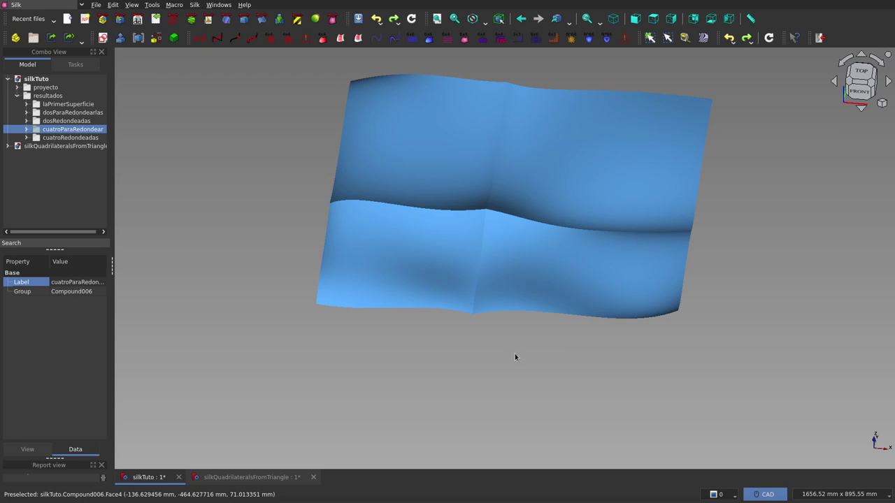
{"action": "scroll", "coordinate": [513, 358], "scroll_direction": "up", "scroll_amount": 1}
{"action": "scroll", "coordinate": [510, 364], "scroll_direction": "down", "scroll_amount": 1}
{"action": "scroll", "coordinate": [507, 374], "scroll_direction": "down", "scroll_amount": 1}
{"action": "mouse_move", "coordinate": [555, 274]}
{"action": "middle_mouse_down"}
{"action": "mouse_move", "coordinate": [614, 179]}
{"action": "mouse_move", "coordinate": [615, 236]}
{"action": "middle_mouse_up"}
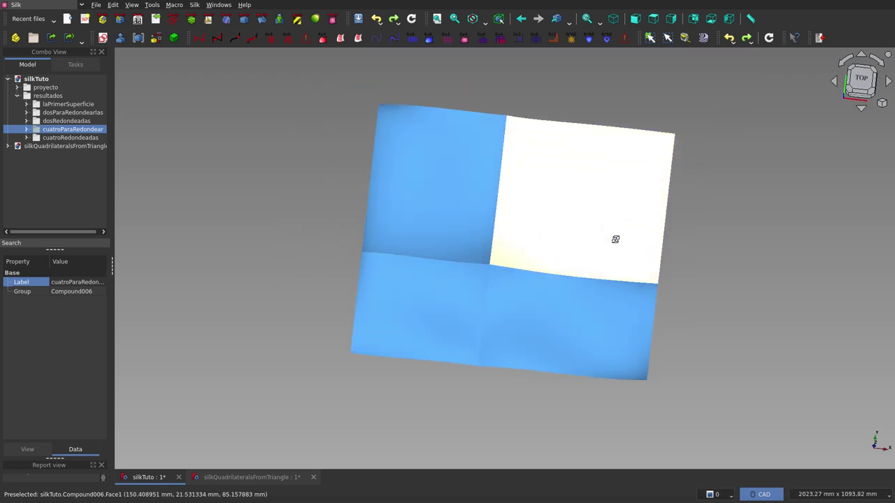
{"action": "left_click", "coordinate": [703, 38]}
{"action": "scroll", "coordinate": [482, 285], "scroll_direction": "up", "scroll_amount": 1}
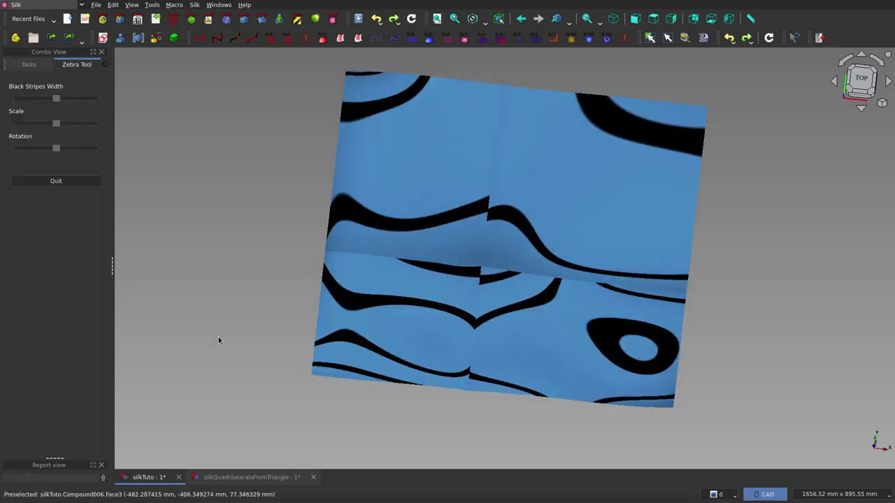
{"action": "mouse_move", "coordinate": [511, 455]}
{"action": "middle_mouse_down"}
{"action": "mouse_move", "coordinate": [519, 435]}
{"action": "mouse_move", "coordinate": [535, 457]}
{"action": "mouse_move", "coordinate": [567, 416]}
{"action": "mouse_move", "coordinate": [565, 389]}
{"action": "middle_mouse_up"}
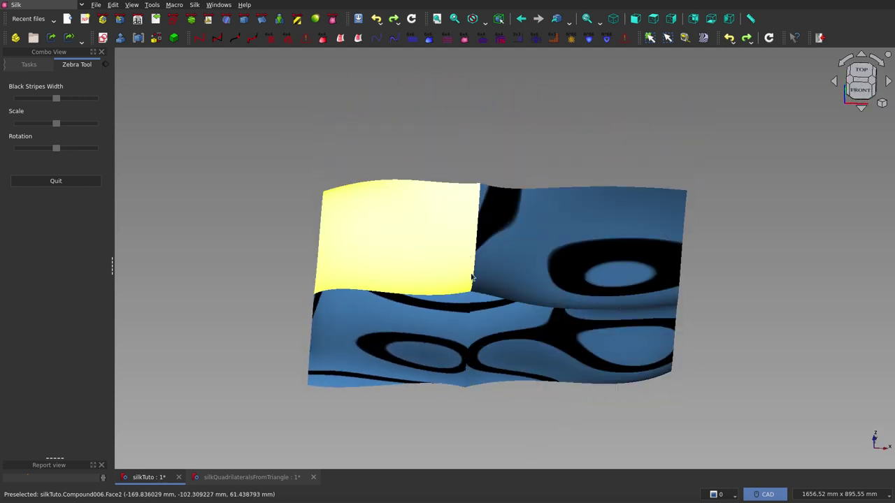
{"action": "scroll", "coordinate": [469, 263], "scroll_direction": "up", "scroll_amount": 4}
{"action": "scroll", "coordinate": [515, 208], "scroll_direction": "down", "scroll_amount": 2}
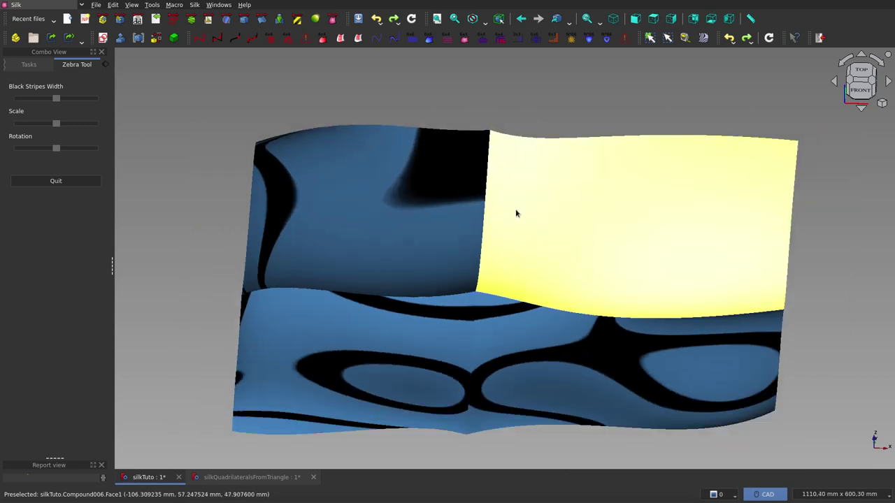
{"action": "scroll", "coordinate": [515, 209], "scroll_direction": "down", "scroll_amount": 2}
{"action": "middle_click_drag", "start_coordinate": [523, 247], "coordinate": [527, 315]}
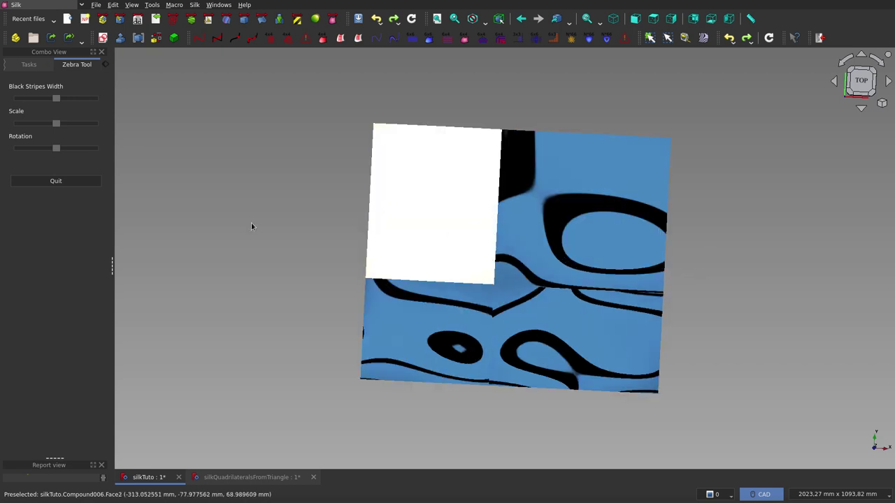
{"action": "left_click_drag", "start_coordinate": [56, 125], "coordinate": [75, 123]}
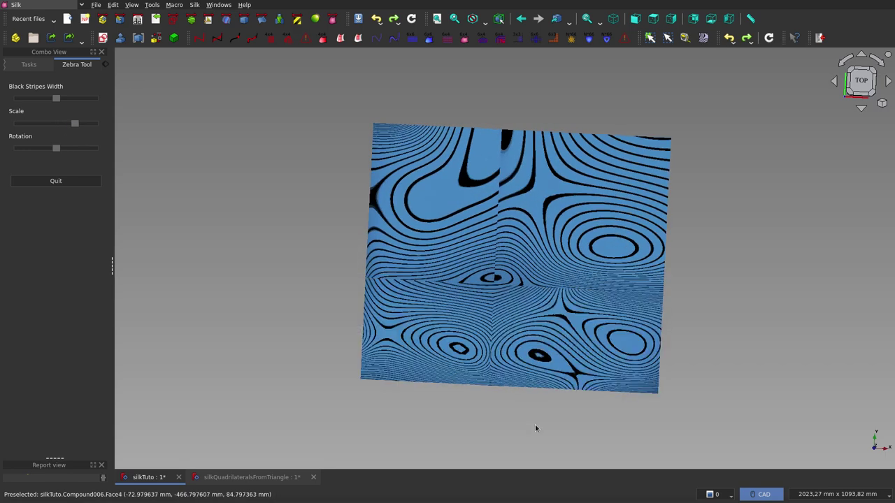
{"action": "scroll", "coordinate": [536, 427], "scroll_direction": "up", "scroll_amount": 2}
{"action": "scroll", "coordinate": [535, 427], "scroll_direction": "up", "scroll_amount": 2}
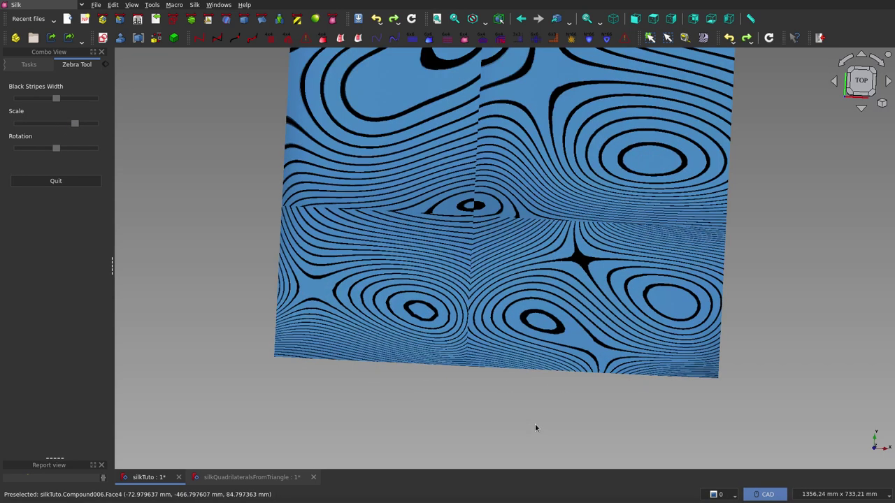
{"action": "mouse_move", "coordinate": [541, 421]}
{"action": "middle_mouse_down"}
{"action": "mouse_move", "coordinate": [542, 354]}
{"action": "mouse_move", "coordinate": [536, 428]}
{"action": "middle_mouse_up"}
{"action": "scroll", "coordinate": [538, 410], "scroll_direction": "down", "scroll_amount": 2}
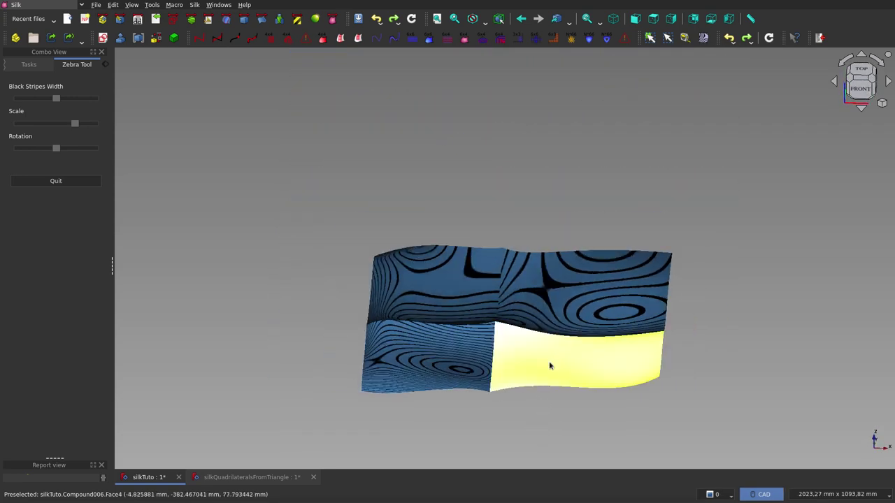
{"action": "right_click", "coordinate": [547, 420]}
{"action": "left_click", "coordinate": [538, 183]}
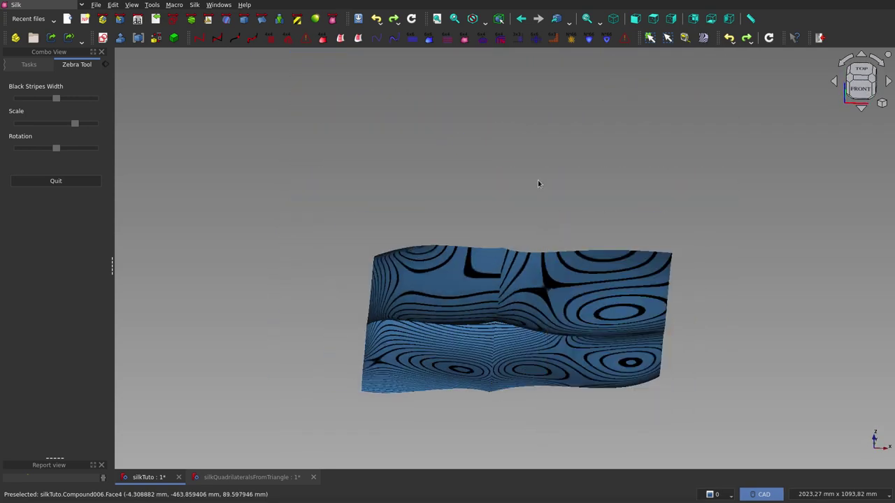
{"action": "middle_click_drag", "start_coordinate": [538, 183], "coordinate": [499, 274]}
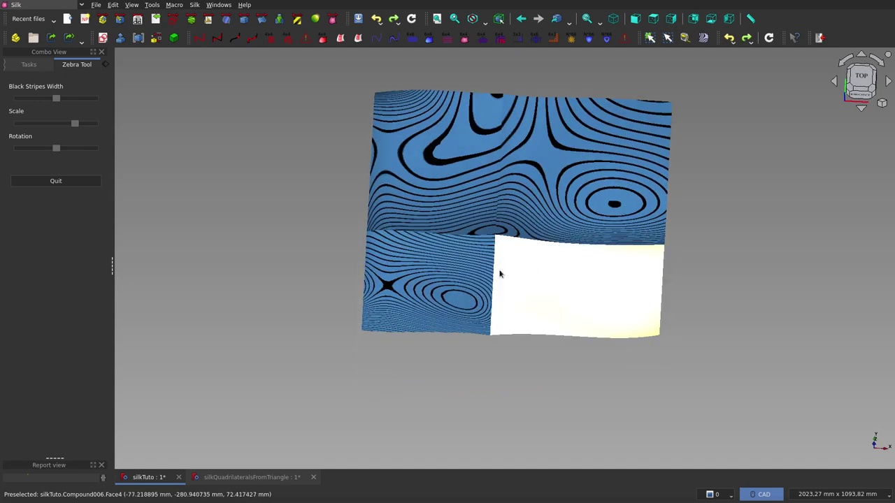
{"action": "left_click", "coordinate": [68, 180]}
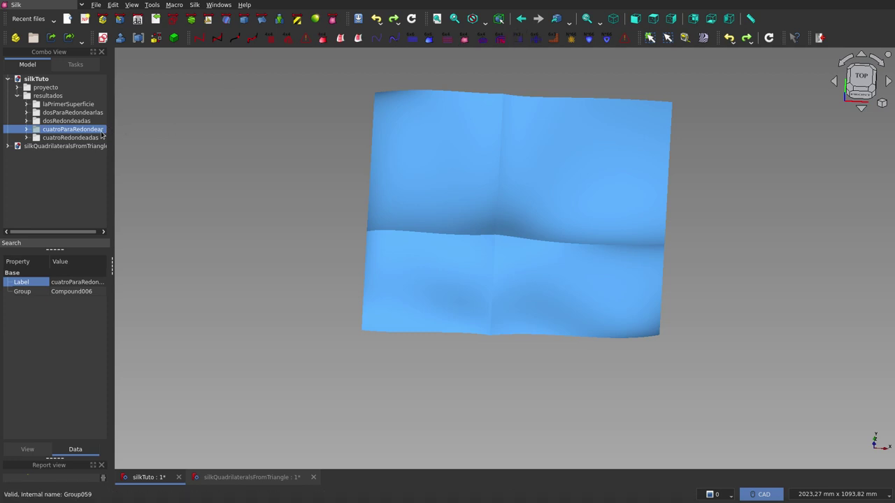
Step: Hide cuatroParaRedondear, show cuatroRedondeadas, and tilt to a front view
{"action": "key", "text": "space"}
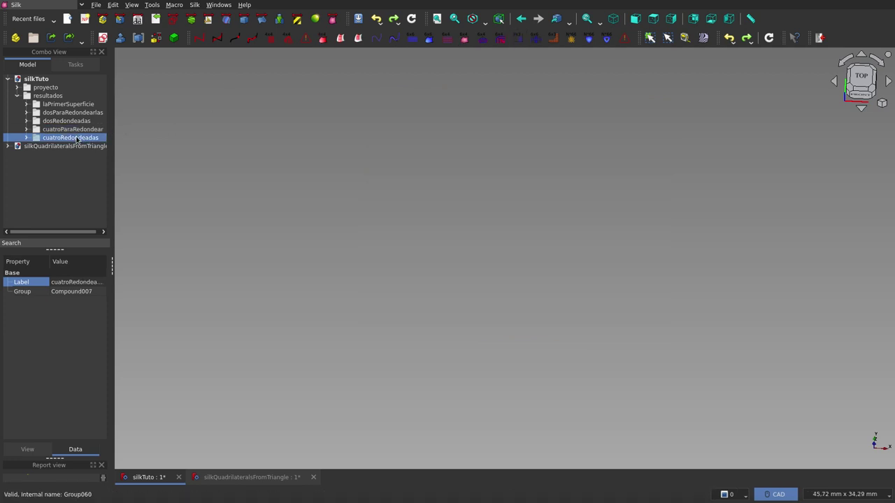
{"action": "key", "text": "space"}
{"action": "scroll", "coordinate": [552, 306], "scroll_direction": "down", "scroll_amount": 1}
{"action": "scroll", "coordinate": [670, 322], "scroll_direction": "up", "scroll_amount": 2}
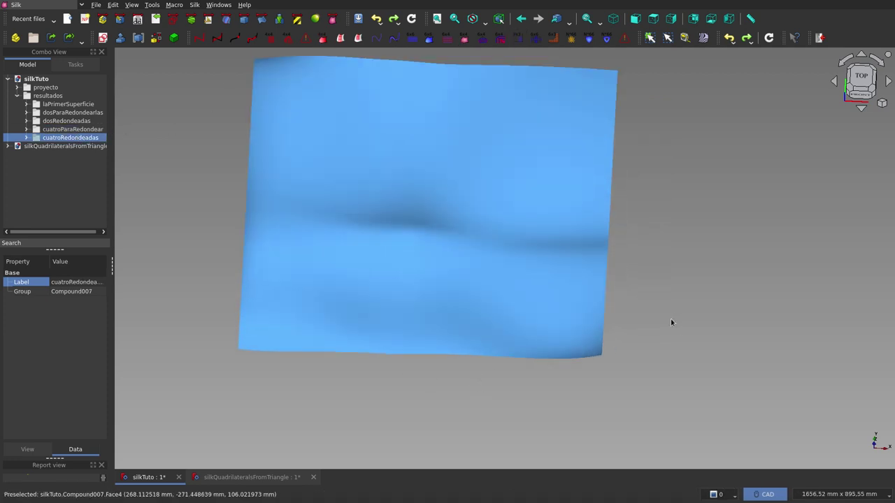
{"action": "middle_click_drag", "start_coordinate": [670, 322], "coordinate": [615, 284]}
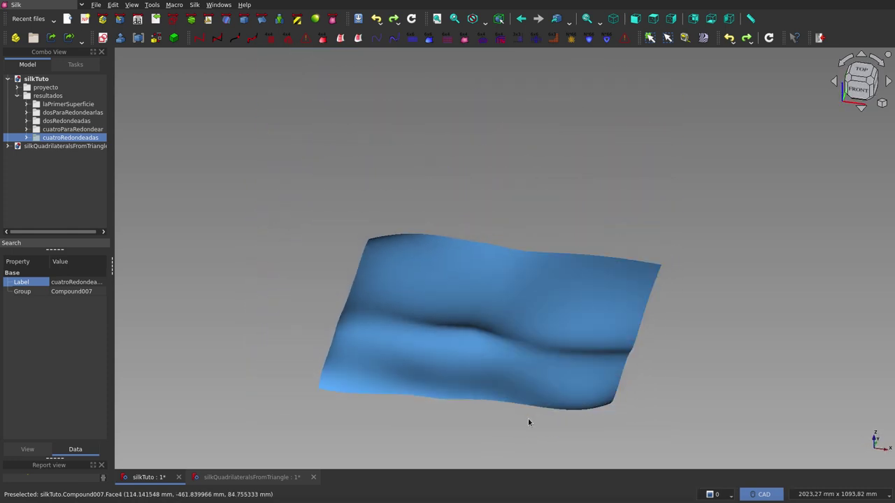
{"action": "scroll", "coordinate": [522, 426], "scroll_direction": "up", "scroll_amount": 2}
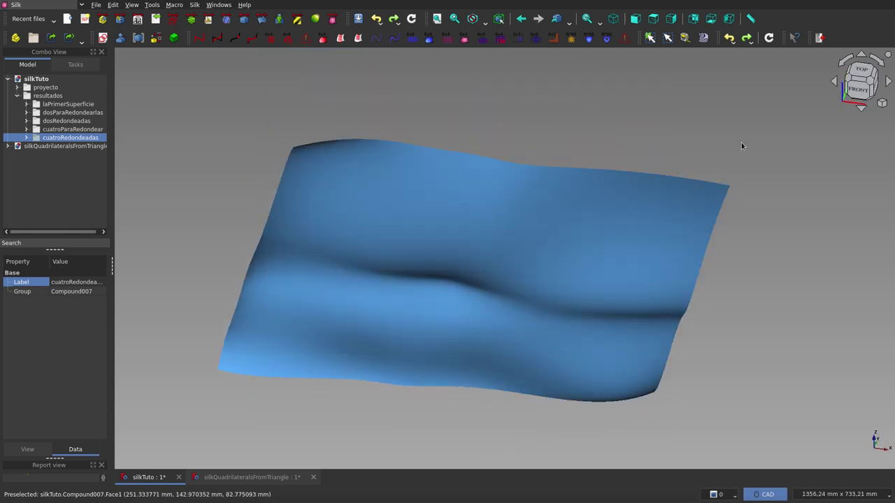
Step: Turn on zebra stripes for cuatroRedondeadas and orbit to a near-top view
{"action": "left_click", "coordinate": [705, 37]}
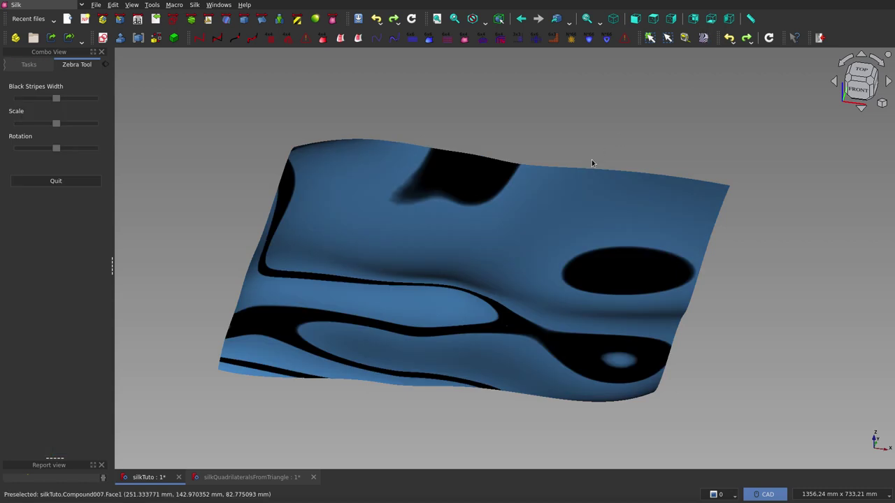
{"action": "mouse_move", "coordinate": [591, 160]}
{"action": "middle_mouse_down"}
{"action": "mouse_move", "coordinate": [539, 219]}
{"action": "mouse_move", "coordinate": [690, 110]}
{"action": "middle_mouse_up"}
{"action": "scroll", "coordinate": [535, 136], "scroll_direction": "down", "scroll_amount": 3}
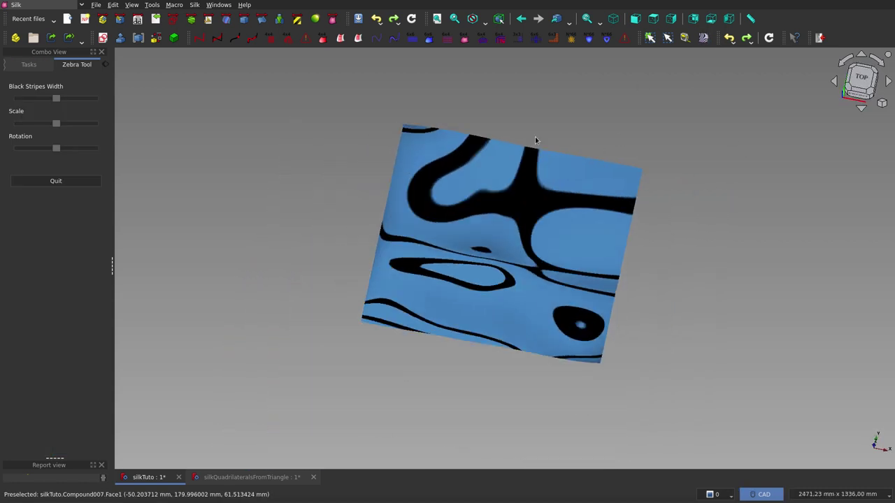
{"action": "mouse_move", "coordinate": [534, 136]}
{"action": "middle_mouse_down"}
{"action": "mouse_move", "coordinate": [625, 250]}
{"action": "mouse_move", "coordinate": [614, 292]}
{"action": "middle_mouse_up"}
{"action": "scroll", "coordinate": [615, 287], "scroll_direction": "up", "scroll_amount": 2}
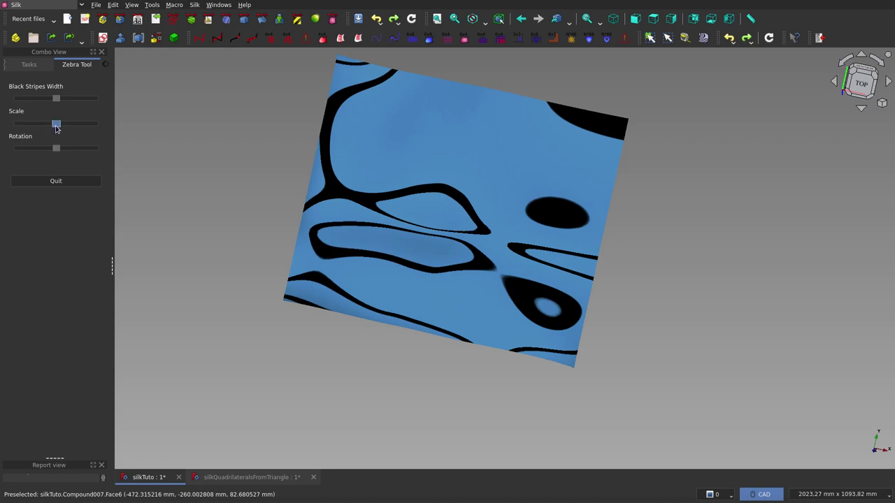
Step: Increase the zebra scale for denser stripes and inspect from a straight top view
{"action": "left_click_drag", "start_coordinate": [57, 126], "coordinate": [79, 124]}
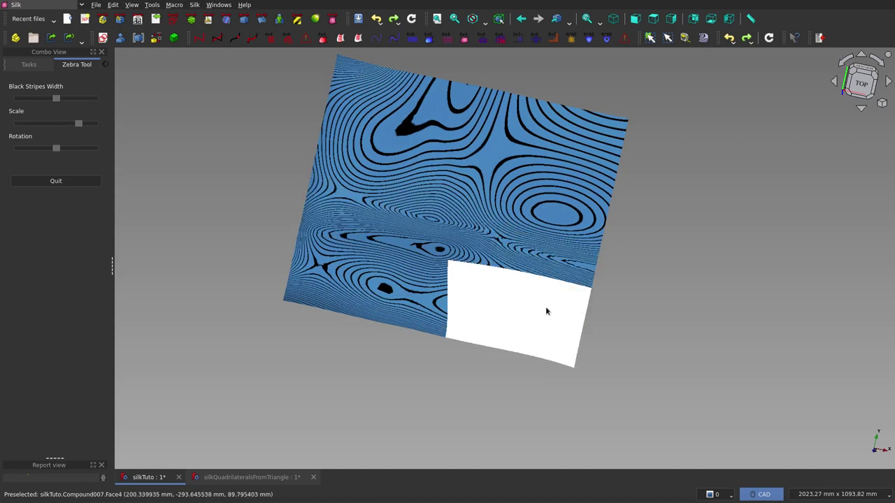
{"action": "mouse_move", "coordinate": [546, 311]}
{"action": "middle_mouse_down"}
{"action": "mouse_move", "coordinate": [633, 259]}
{"action": "mouse_move", "coordinate": [491, 383]}
{"action": "middle_mouse_up"}
{"action": "scroll", "coordinate": [481, 374], "scroll_direction": "up", "scroll_amount": 3}
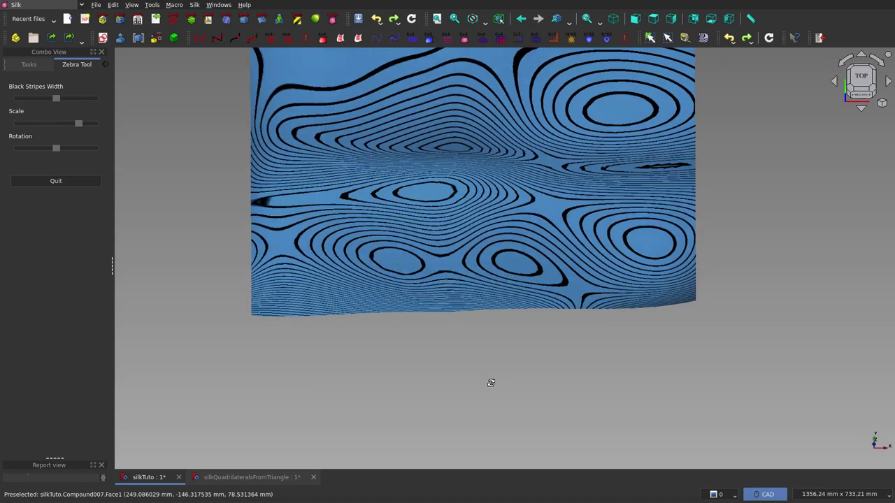
{"action": "key", "text": "2"}
{"action": "scroll", "coordinate": [487, 390], "scroll_direction": "down", "scroll_amount": 3}
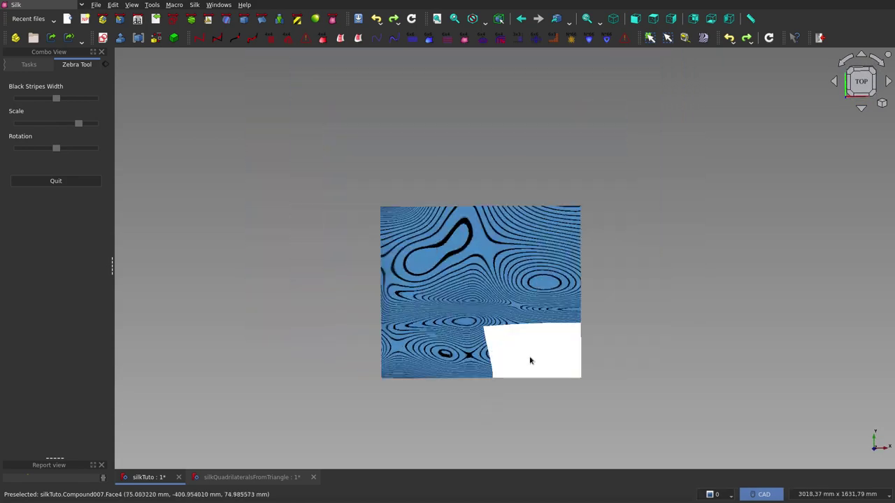
{"action": "scroll", "coordinate": [636, 350], "scroll_direction": "up", "scroll_amount": 1}
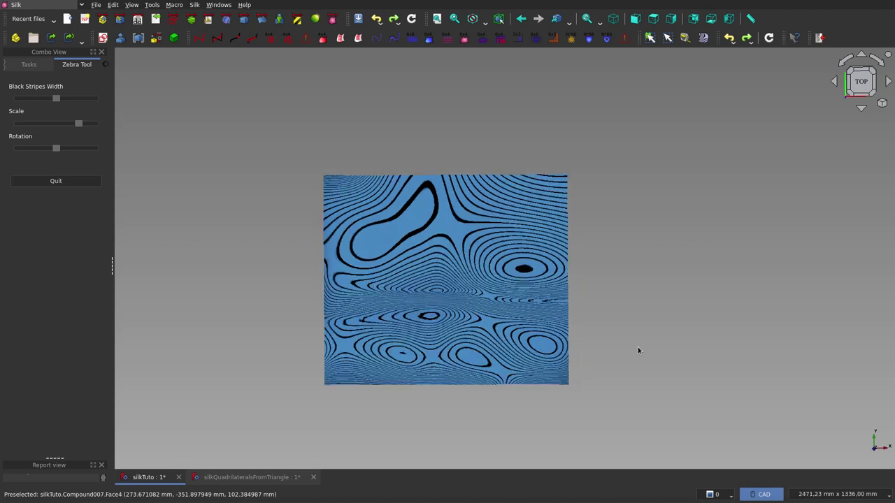
{"action": "scroll", "coordinate": [637, 351], "scroll_direction": "up", "scroll_amount": 1}
{"action": "scroll", "coordinate": [638, 350], "scroll_direction": "down", "scroll_amount": 2}
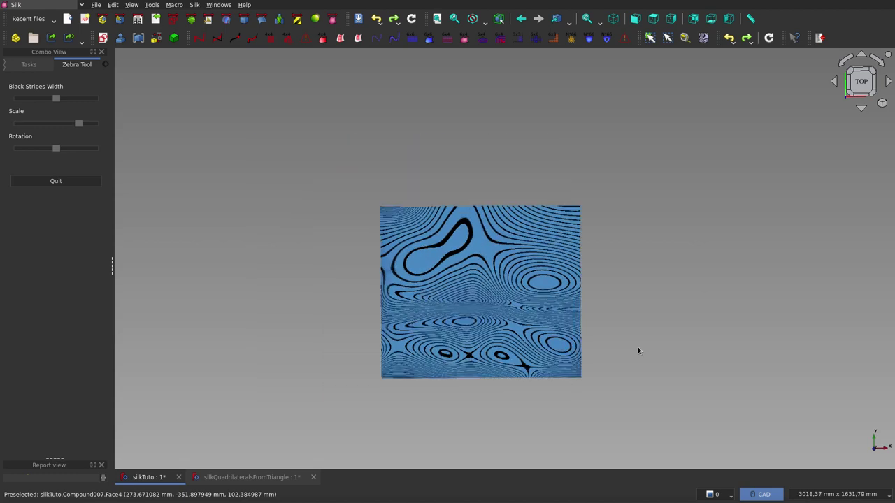
{"action": "scroll", "coordinate": [638, 350], "scroll_direction": "down", "scroll_amount": 1}
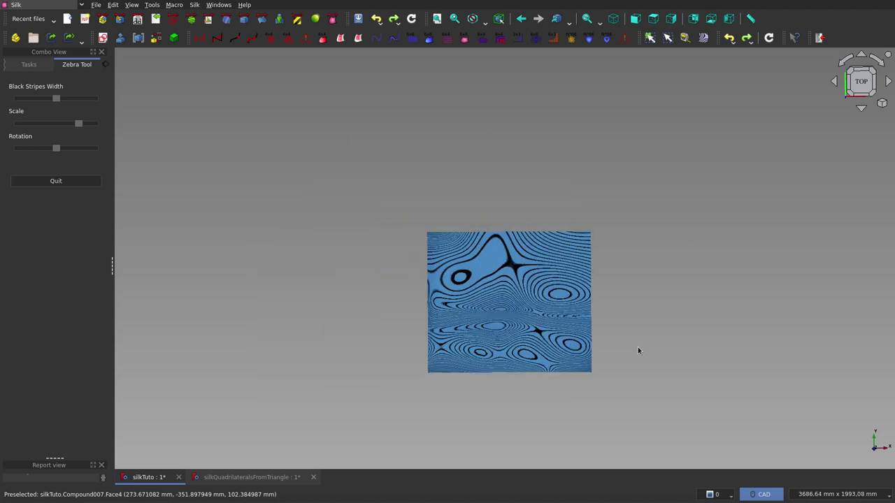
Step: Close the zebra inspection and collapse silkTuto's resultados folder in the tree
{"action": "left_click", "coordinate": [96, 183]}
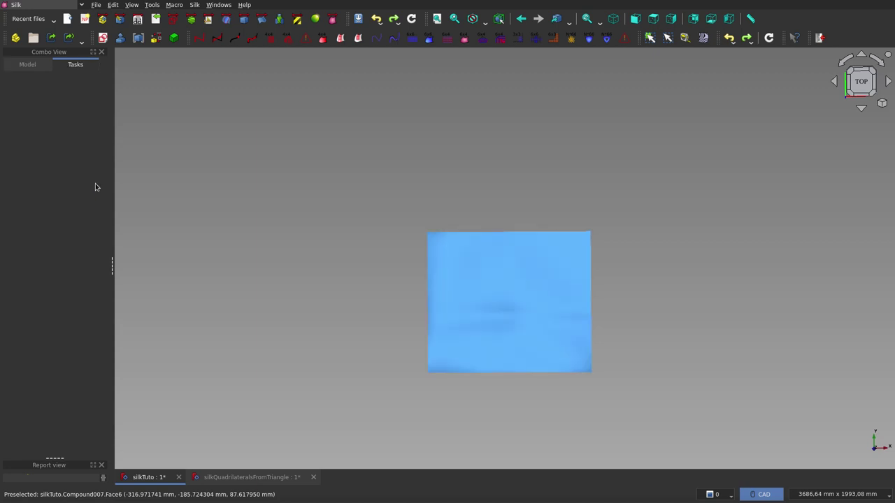
{"action": "left_click", "coordinate": [38, 64]}
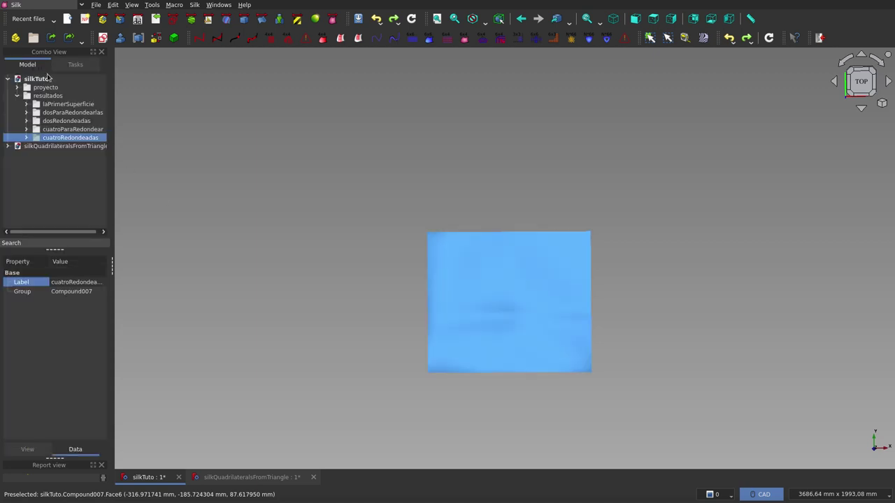
{"action": "left_click", "coordinate": [72, 131]}
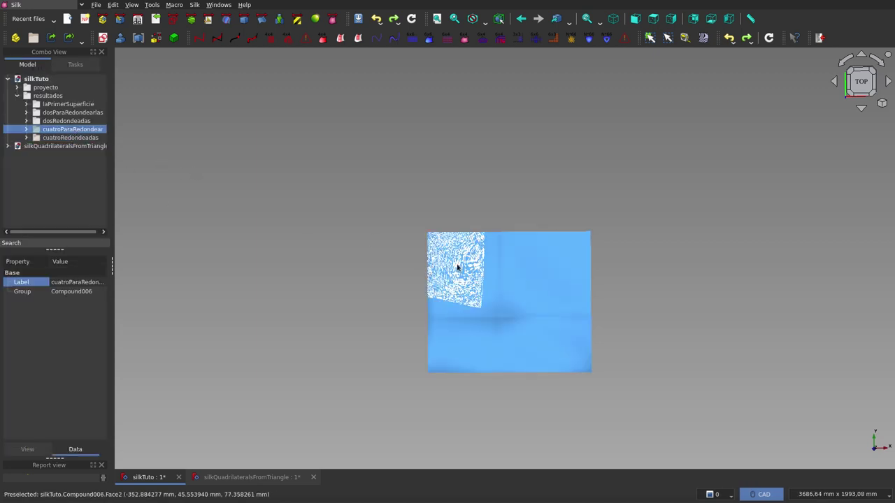
{"action": "left_click", "coordinate": [56, 138]}
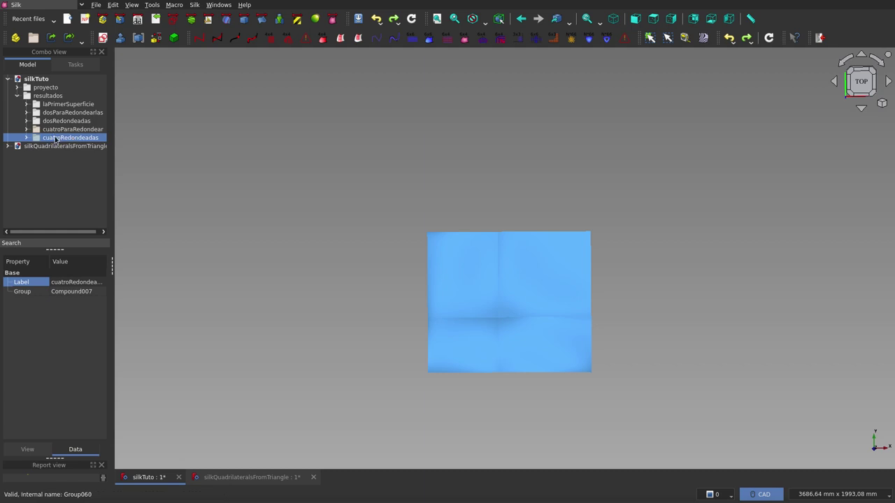
{"action": "left_click", "coordinate": [56, 131]}
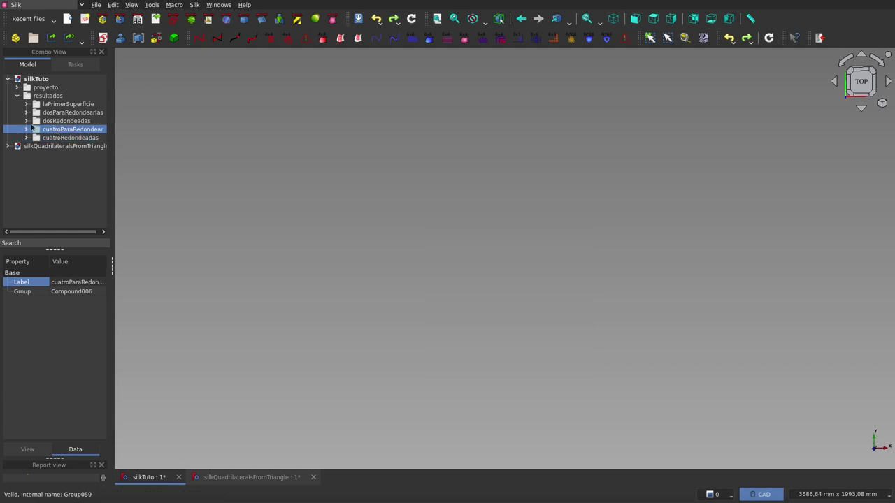
{"action": "left_click", "coordinate": [16, 96]}
Step: Switch to silkQuadrilateralsFromTriangle, expand resultados, and show superficieInicial
{"action": "left_click", "coordinate": [8, 105]}
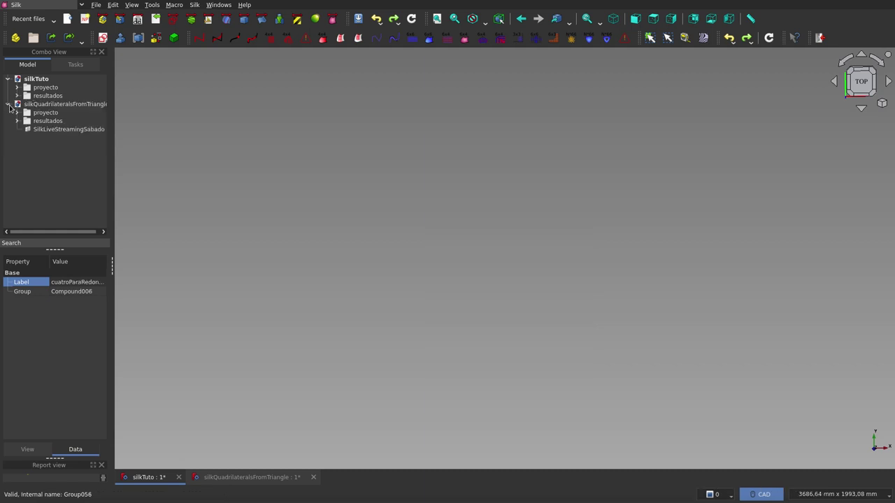
{"action": "left_click", "coordinate": [250, 478]}
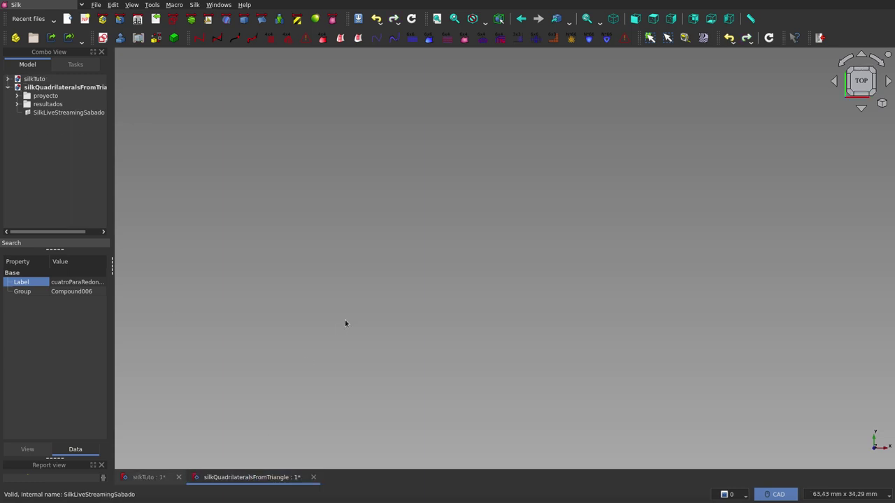
{"action": "left_click", "coordinate": [48, 106]}
{"action": "left_click", "coordinate": [20, 105]}
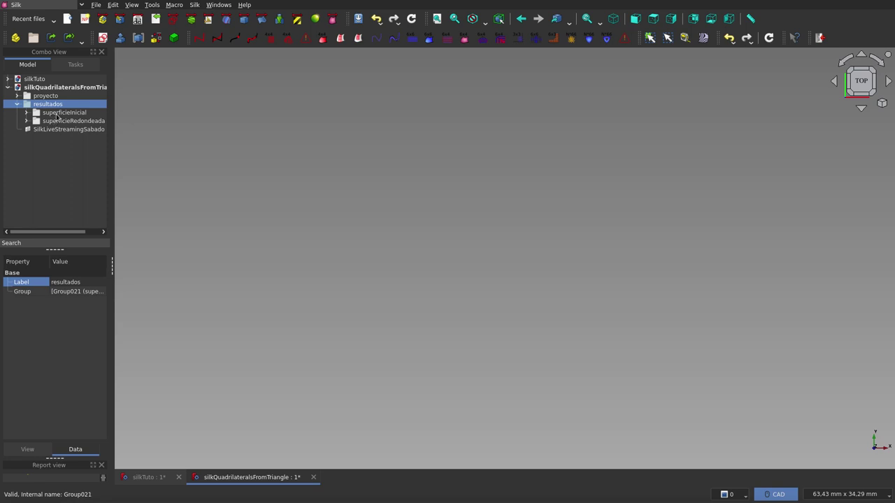
{"action": "left_click", "coordinate": [58, 115]}
{"action": "key", "text": "space"}
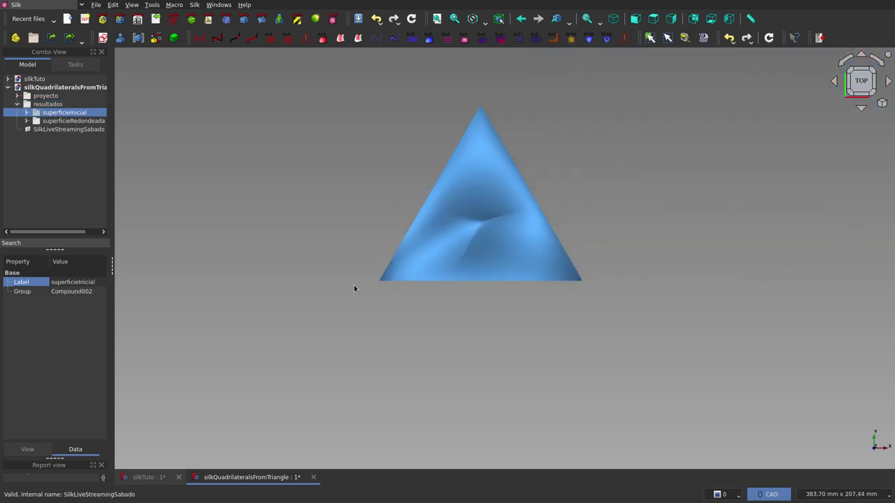
Step: Orbit and zoom the triangular superficieInicial surface upright, then hide it
{"action": "mouse_move", "coordinate": [353, 288]}
{"action": "middle_mouse_down"}
{"action": "mouse_move", "coordinate": [523, 307]}
{"action": "mouse_move", "coordinate": [518, 290]}
{"action": "middle_mouse_up"}
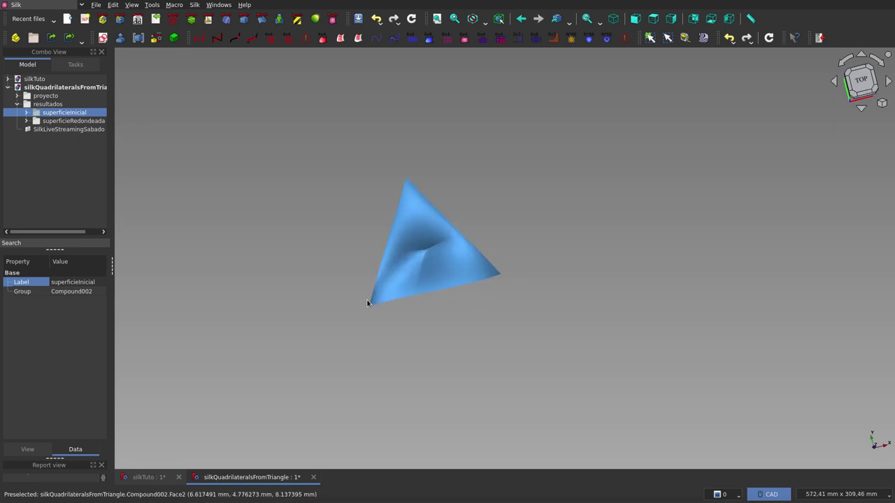
{"action": "scroll", "coordinate": [370, 300], "scroll_direction": "up", "scroll_amount": 5}
{"action": "scroll", "coordinate": [389, 259], "scroll_direction": "up", "scroll_amount": 3}
{"action": "scroll", "coordinate": [512, 356], "scroll_direction": "down", "scroll_amount": 3}
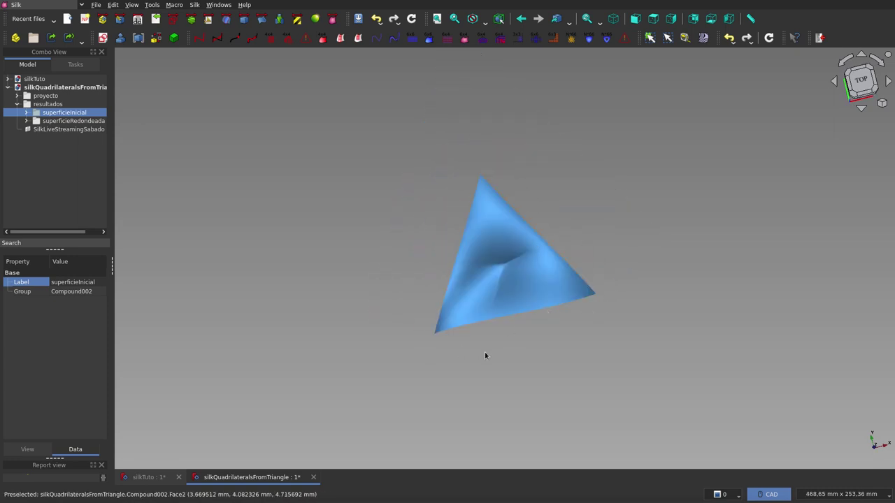
{"action": "scroll", "coordinate": [505, 348], "scroll_direction": "up", "scroll_amount": 1}
{"action": "scroll", "coordinate": [504, 347], "scroll_direction": "up", "scroll_amount": 1}
{"action": "mouse_move", "coordinate": [504, 348]}
{"action": "middle_mouse_down"}
{"action": "mouse_move", "coordinate": [517, 244]}
{"action": "mouse_move", "coordinate": [531, 319]}
{"action": "mouse_move", "coordinate": [466, 325]}
{"action": "mouse_move", "coordinate": [424, 259]}
{"action": "mouse_move", "coordinate": [499, 261]}
{"action": "mouse_move", "coordinate": [524, 292]}
{"action": "middle_mouse_up"}
{"action": "mouse_move", "coordinate": [487, 327]}
{"action": "middle_mouse_down"}
{"action": "mouse_move", "coordinate": [495, 371]}
{"action": "mouse_move", "coordinate": [441, 332]}
{"action": "mouse_move", "coordinate": [487, 361]}
{"action": "mouse_move", "coordinate": [547, 341]}
{"action": "middle_mouse_up"}
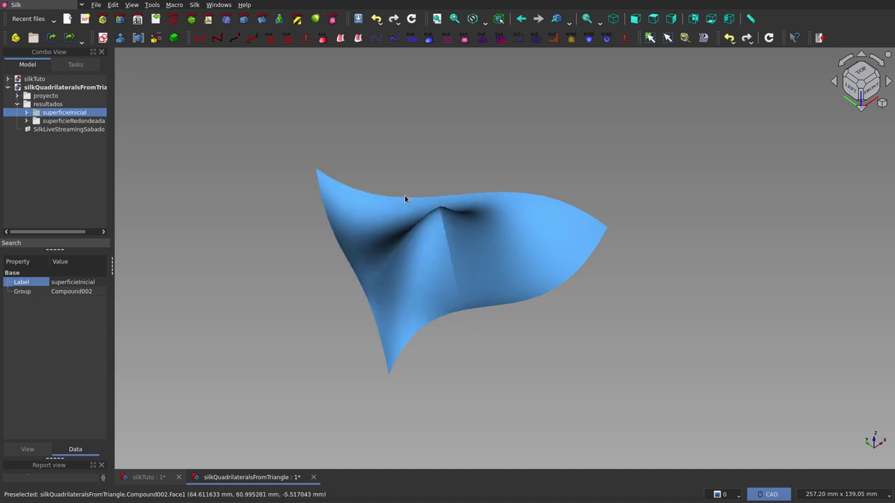
{"action": "scroll", "coordinate": [406, 195], "scroll_direction": "up", "scroll_amount": 3}
{"action": "middle_click_drag", "start_coordinate": [505, 156], "coordinate": [515, 200]}
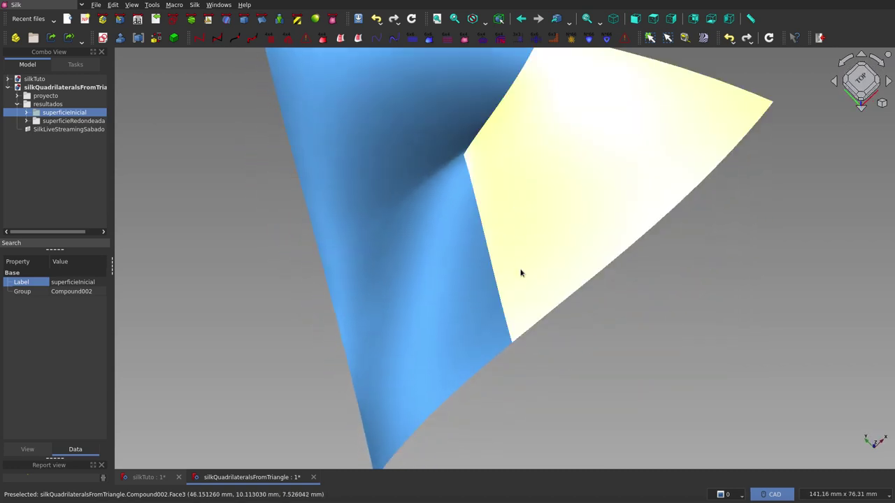
{"action": "scroll", "coordinate": [521, 283], "scroll_direction": "down", "scroll_amount": 3}
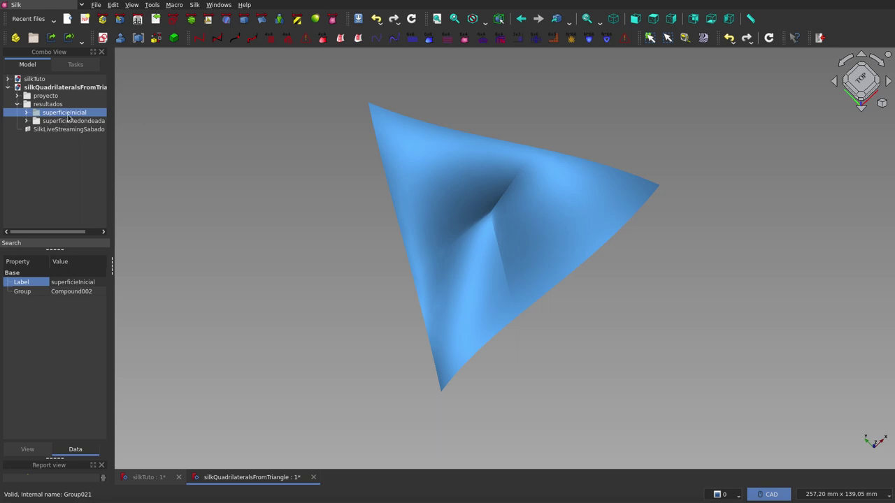
{"action": "key", "text": "space"}
{"action": "key", "text": "space"}
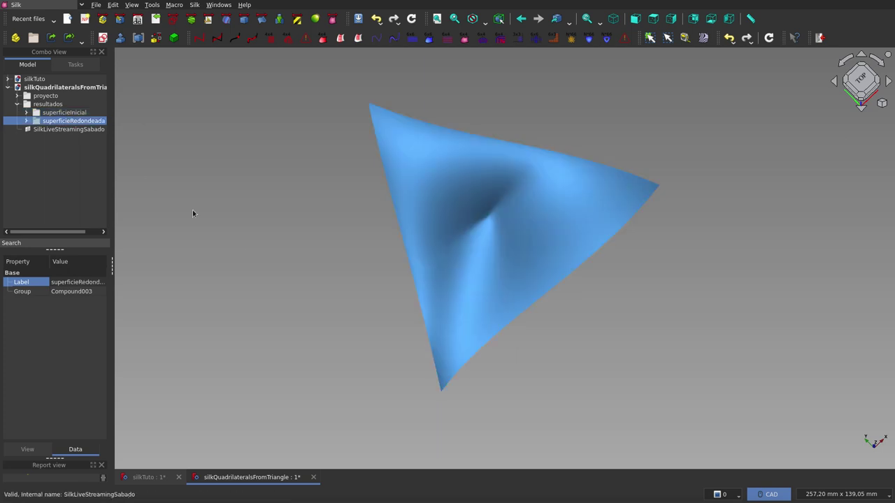
Step: Turn the rounded triangular surface to a side view and apply Silk zebra stripes to it
{"action": "mouse_move", "coordinate": [533, 370]}
{"action": "middle_mouse_down"}
{"action": "mouse_move", "coordinate": [507, 309]}
{"action": "mouse_move", "coordinate": [502, 337]}
{"action": "mouse_move", "coordinate": [533, 361]}
{"action": "mouse_move", "coordinate": [617, 356]}
{"action": "mouse_move", "coordinate": [635, 334]}
{"action": "mouse_move", "coordinate": [613, 334]}
{"action": "middle_mouse_up"}
{"action": "scroll", "coordinate": [527, 418], "scroll_direction": "up", "scroll_amount": 3}
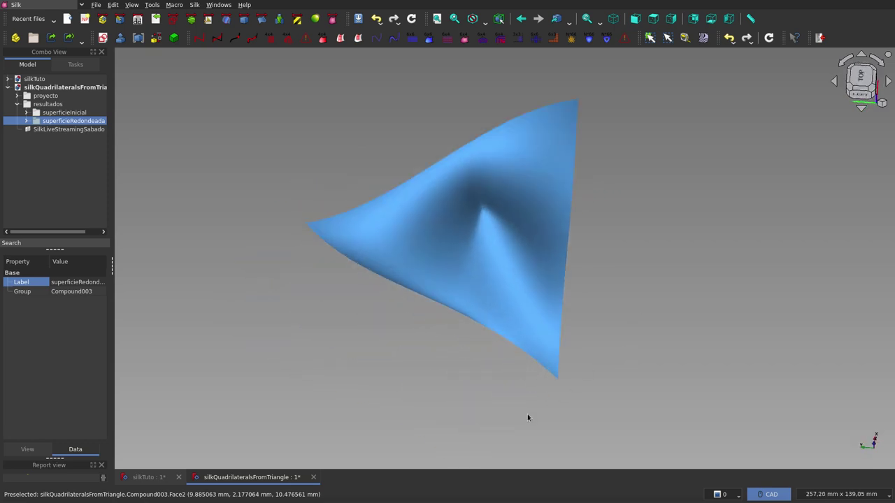
{"action": "mouse_move", "coordinate": [527, 417]}
{"action": "middle_mouse_down"}
{"action": "mouse_move", "coordinate": [625, 250]}
{"action": "mouse_move", "coordinate": [643, 252]}
{"action": "middle_mouse_up"}
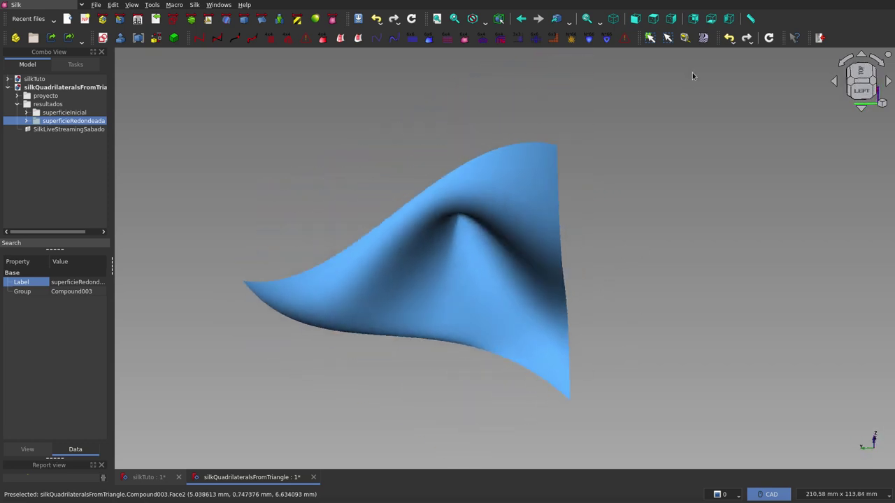
{"action": "left_click", "coordinate": [706, 38]}
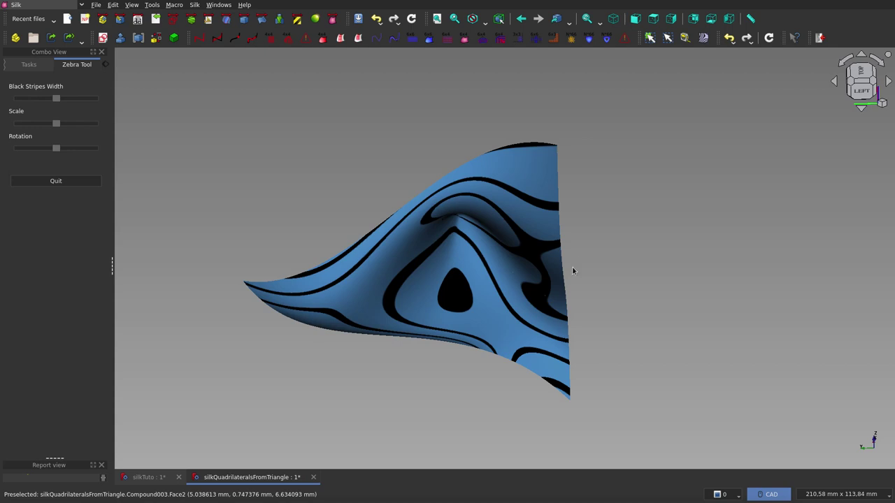
Step: Orbit and zoom around the striped surface to view it from a new angle
{"action": "mouse_move", "coordinate": [572, 270]}
{"action": "middle_mouse_down"}
{"action": "mouse_move", "coordinate": [554, 343]}
{"action": "mouse_move", "coordinate": [479, 326]}
{"action": "mouse_move", "coordinate": [459, 310]}
{"action": "mouse_move", "coordinate": [454, 266]}
{"action": "mouse_move", "coordinate": [472, 252]}
{"action": "mouse_move", "coordinate": [543, 315]}
{"action": "middle_mouse_up"}
{"action": "scroll", "coordinate": [543, 315], "scroll_direction": "down", "scroll_amount": 3}
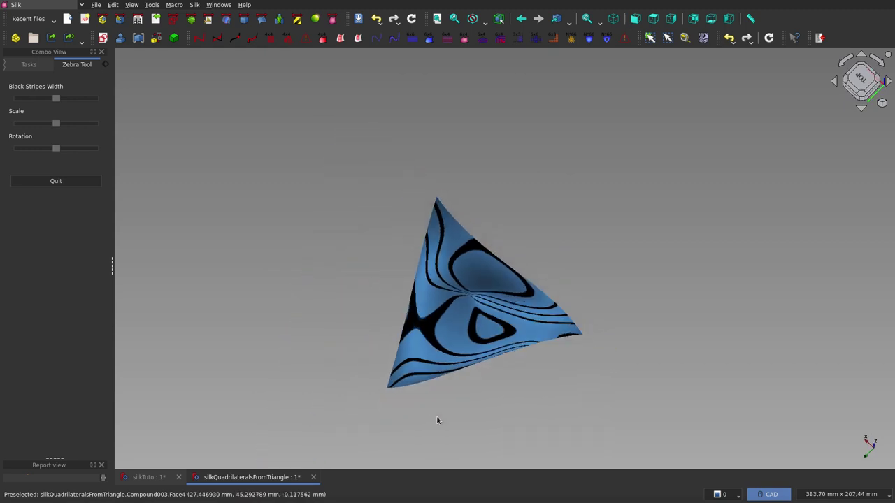
{"action": "scroll", "coordinate": [413, 424], "scroll_direction": "up", "scroll_amount": 2}
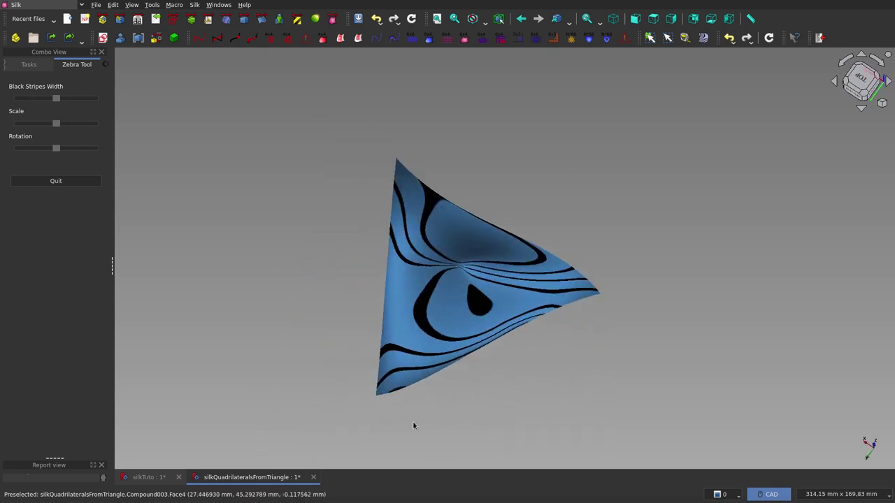
{"action": "scroll", "coordinate": [413, 423], "scroll_direction": "up", "scroll_amount": 3}
{"action": "right_click", "coordinate": [509, 401]}
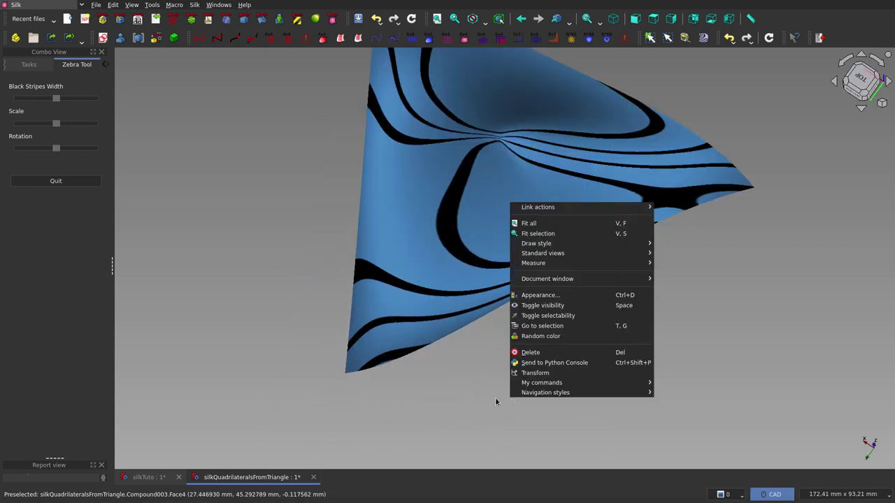
{"action": "left_click", "coordinate": [499, 394]}
Step: Keep orbiting and zooming to study the stripe pattern from several orientations
{"action": "mouse_move", "coordinate": [499, 394]}
{"action": "middle_mouse_down"}
{"action": "mouse_move", "coordinate": [511, 417]}
{"action": "mouse_move", "coordinate": [515, 356]}
{"action": "mouse_move", "coordinate": [559, 356]}
{"action": "mouse_move", "coordinate": [591, 343]}
{"action": "mouse_move", "coordinate": [602, 362]}
{"action": "mouse_move", "coordinate": [573, 387]}
{"action": "middle_mouse_up"}
{"action": "scroll", "coordinate": [492, 311], "scroll_direction": "up", "scroll_amount": 3}
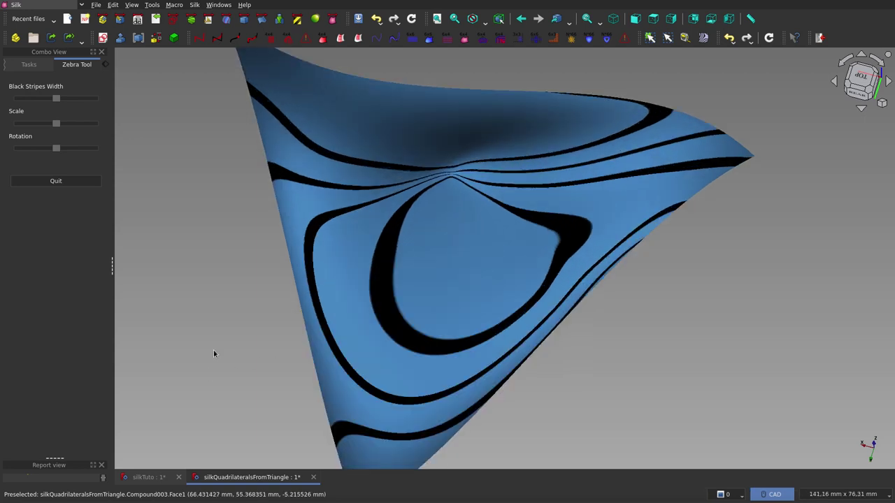
{"action": "scroll", "coordinate": [235, 337], "scroll_direction": "down", "scroll_amount": 2}
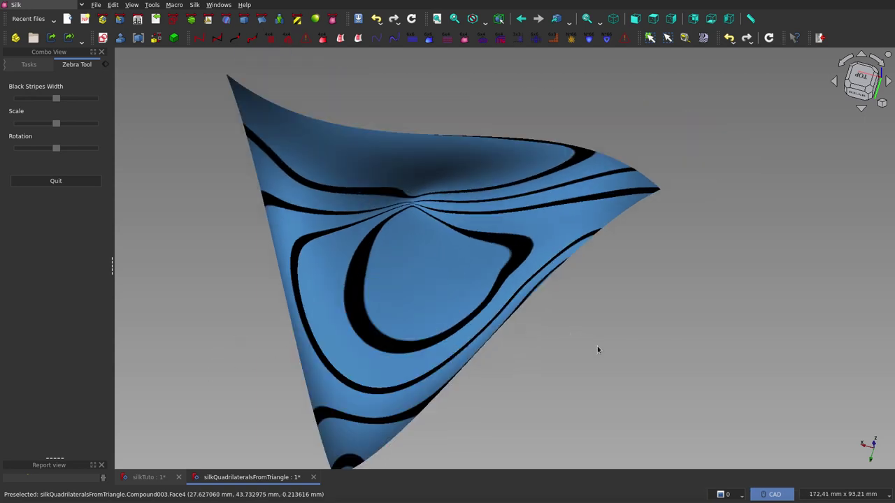
{"action": "mouse_move", "coordinate": [595, 349]}
{"action": "middle_mouse_down"}
{"action": "mouse_move", "coordinate": [616, 371]}
{"action": "mouse_move", "coordinate": [577, 329]}
{"action": "mouse_move", "coordinate": [587, 329]}
{"action": "mouse_move", "coordinate": [581, 350]}
{"action": "mouse_move", "coordinate": [515, 350]}
{"action": "middle_mouse_up"}
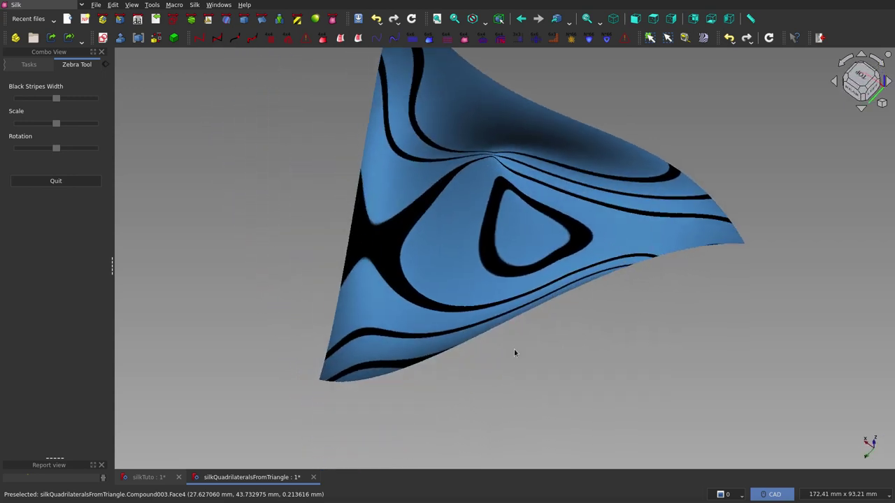
{"action": "scroll", "coordinate": [498, 364], "scroll_direction": "down", "scroll_amount": 2}
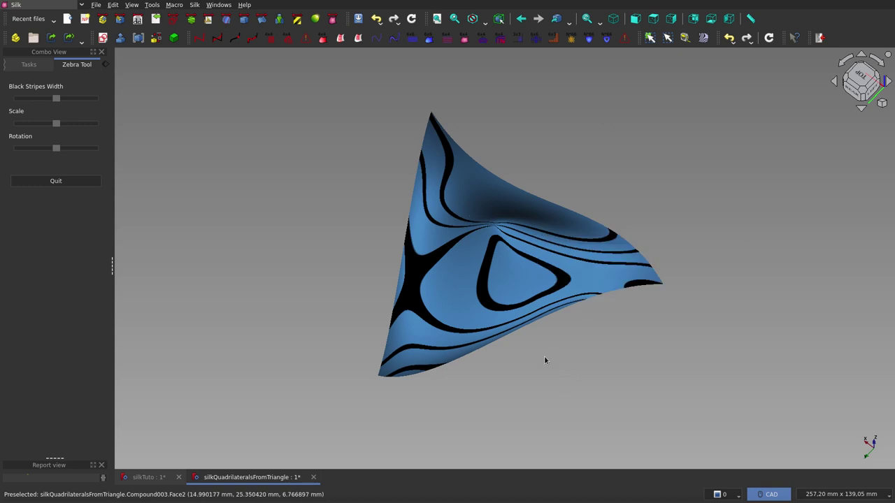
{"action": "scroll", "coordinate": [540, 369], "scroll_direction": "down", "scroll_amount": 1}
{"action": "mouse_move", "coordinate": [536, 376]}
{"action": "middle_mouse_down"}
{"action": "mouse_move", "coordinate": [537, 410]}
{"action": "mouse_move", "coordinate": [501, 391]}
{"action": "mouse_move", "coordinate": [531, 278]}
{"action": "middle_mouse_up"}
{"action": "scroll", "coordinate": [520, 235], "scroll_direction": "up", "scroll_amount": 2}
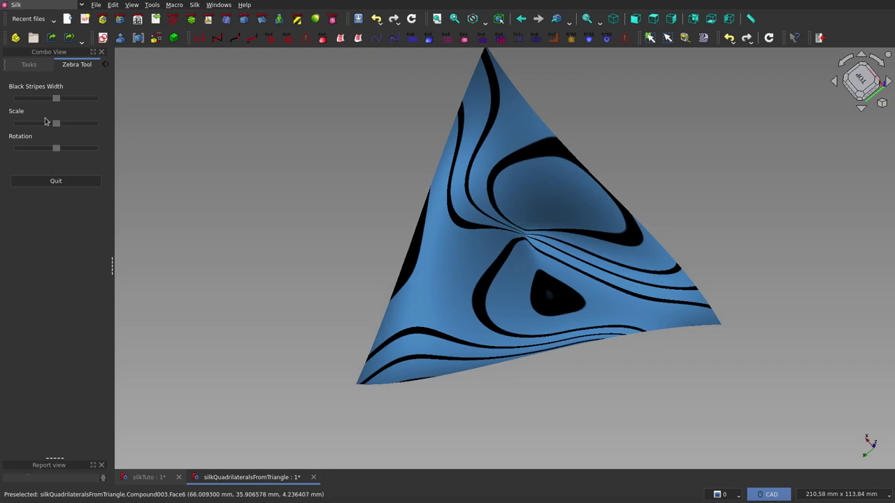
Step: Push the zebra Scale slider to its right end and orbit the densely striped surface
{"action": "left_click_drag", "start_coordinate": [54, 124], "coordinate": [227, 148]}
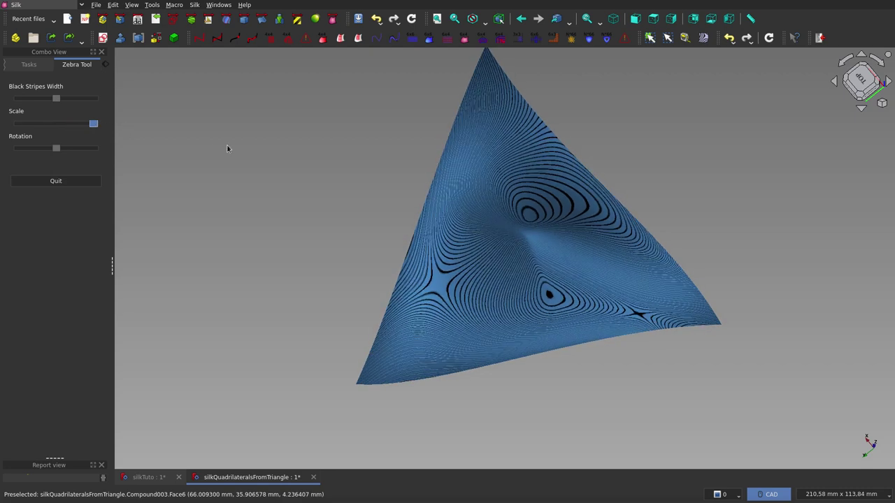
{"action": "mouse_move", "coordinate": [371, 287]}
{"action": "middle_mouse_down"}
{"action": "mouse_move", "coordinate": [410, 293]}
{"action": "mouse_move", "coordinate": [412, 321]}
{"action": "middle_mouse_up"}
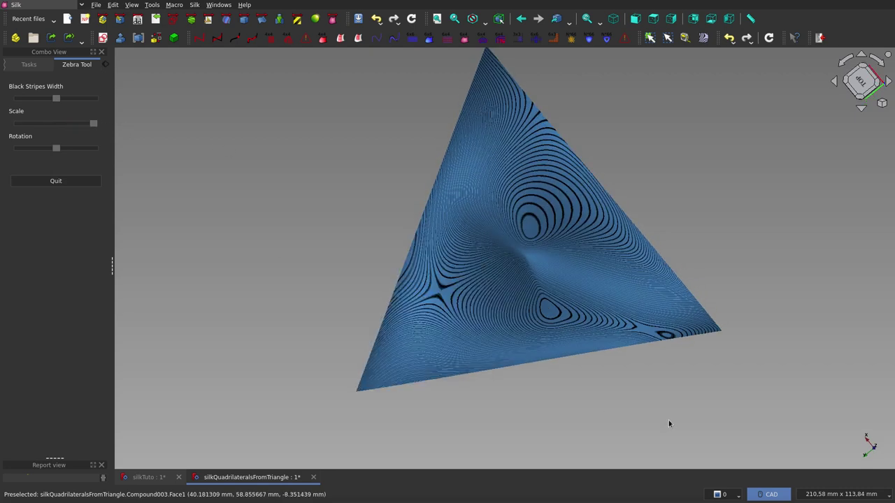
{"action": "mouse_move", "coordinate": [669, 424]}
{"action": "middle_mouse_down"}
{"action": "mouse_move", "coordinate": [624, 415]}
{"action": "mouse_move", "coordinate": [590, 382]}
{"action": "mouse_move", "coordinate": [519, 252]}
{"action": "mouse_move", "coordinate": [496, 166]}
{"action": "middle_mouse_up"}
{"action": "scroll", "coordinate": [447, 389], "scroll_direction": "down", "scroll_amount": 2}
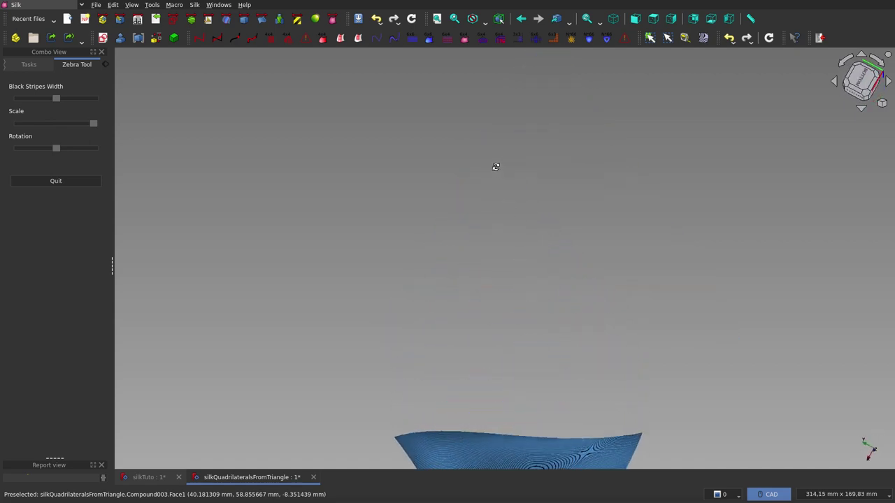
{"action": "scroll", "coordinate": [489, 217], "scroll_direction": "down", "scroll_amount": 3}
{"action": "scroll", "coordinate": [513, 380], "scroll_direction": "up", "scroll_amount": 2}
{"action": "middle_click_drag", "start_coordinate": [513, 379], "coordinate": [513, 344]}
Step: Orbit to look down on the whole triangle, then drag the Scale slider left for broad stripes
{"action": "scroll", "coordinate": [480, 221], "scroll_direction": "down", "scroll_amount": 1}
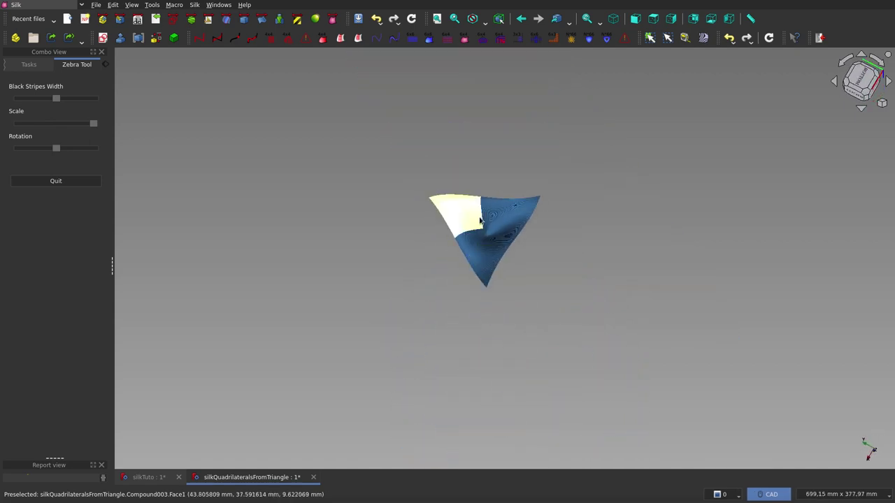
{"action": "scroll", "coordinate": [480, 221], "scroll_direction": "up", "scroll_amount": 3}
{"action": "mouse_move", "coordinate": [603, 295]}
{"action": "middle_mouse_down"}
{"action": "mouse_move", "coordinate": [601, 321]}
{"action": "mouse_move", "coordinate": [579, 338]}
{"action": "mouse_move", "coordinate": [573, 374]}
{"action": "mouse_move", "coordinate": [587, 500]}
{"action": "middle_mouse_up"}
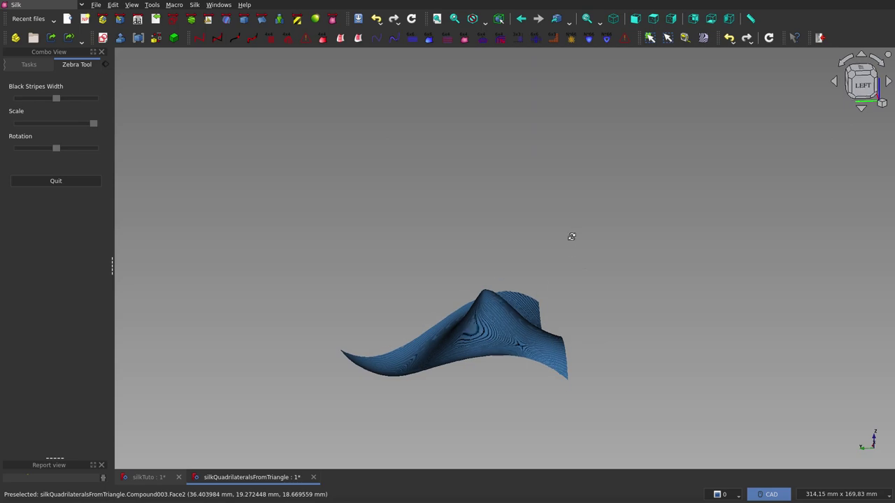
{"action": "middle_click_drag", "start_coordinate": [571, 236], "coordinate": [573, 293]}
{"action": "scroll", "coordinate": [438, 330], "scroll_direction": "up", "scroll_amount": 4}
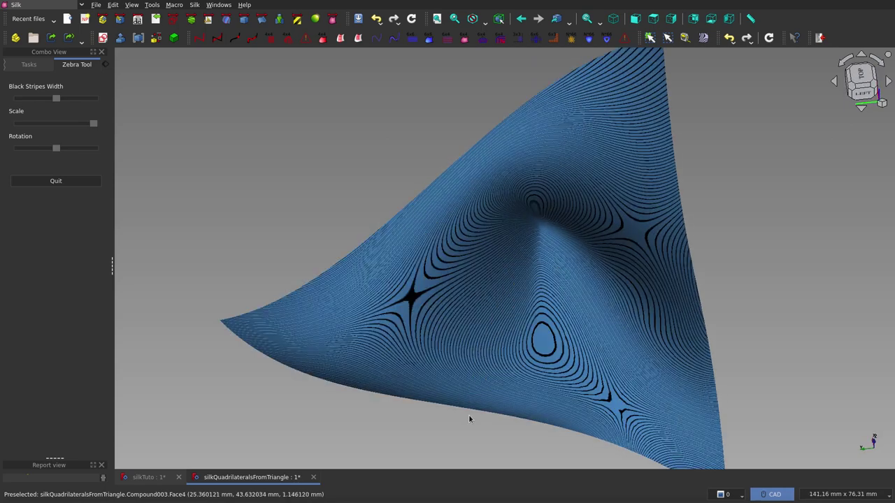
{"action": "scroll", "coordinate": [399, 404], "scroll_direction": "down", "scroll_amount": 2}
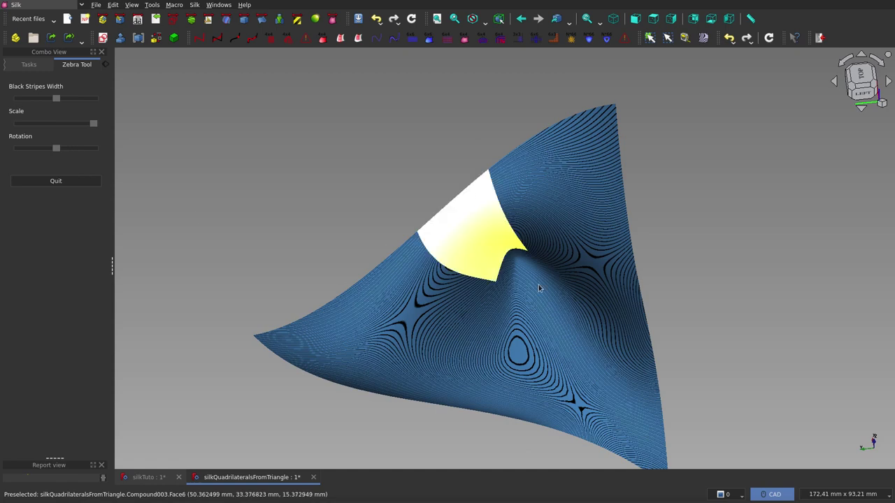
{"action": "middle_click_drag", "start_coordinate": [641, 253], "coordinate": [636, 271]}
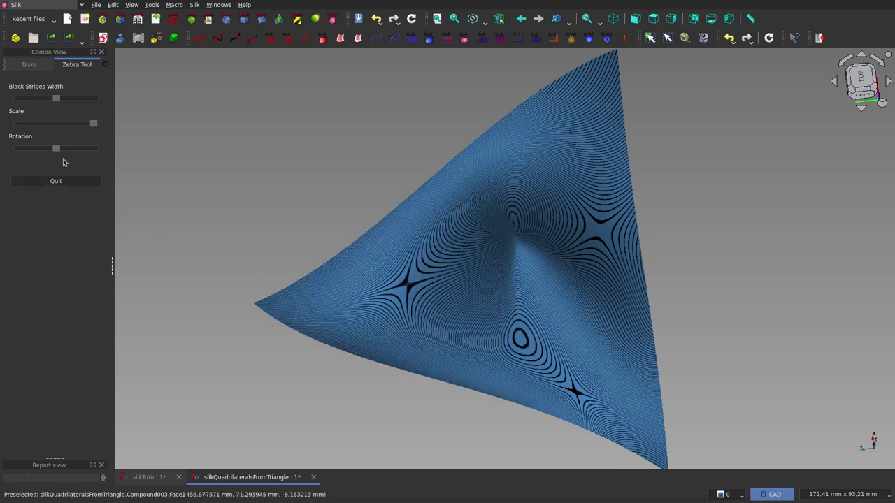
{"action": "mouse_move", "coordinate": [95, 126]}
{"action": "left_mouse_down"}
{"action": "mouse_move", "coordinate": [20, 134]}
{"action": "mouse_move", "coordinate": [43, 132]}
{"action": "left_mouse_up"}
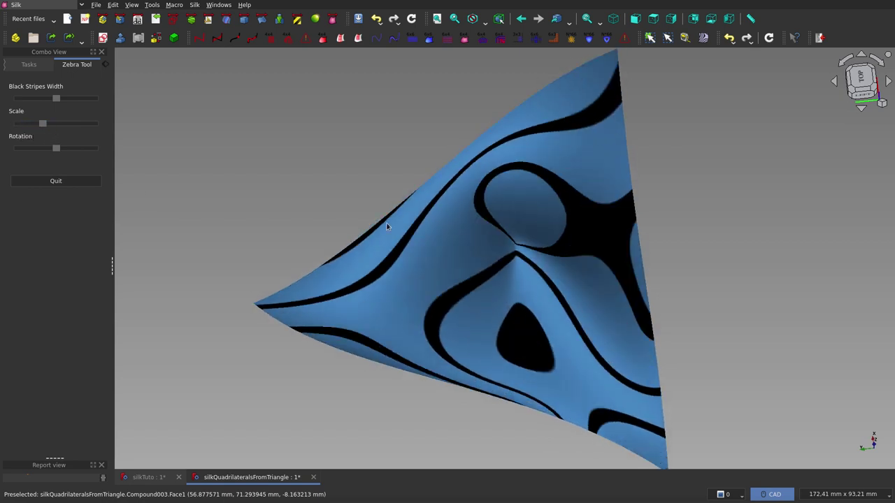
{"action": "scroll", "coordinate": [387, 225], "scroll_direction": "down", "scroll_amount": 1}
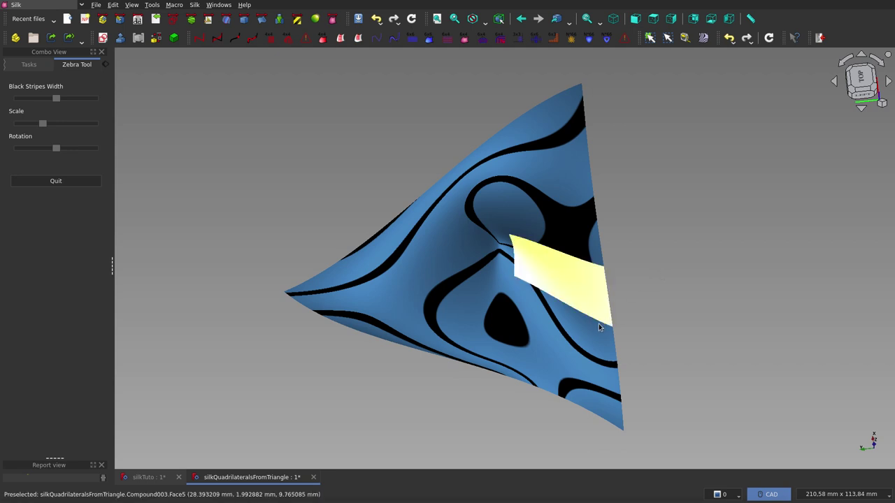
{"action": "middle_click_drag", "start_coordinate": [598, 323], "coordinate": [601, 314]}
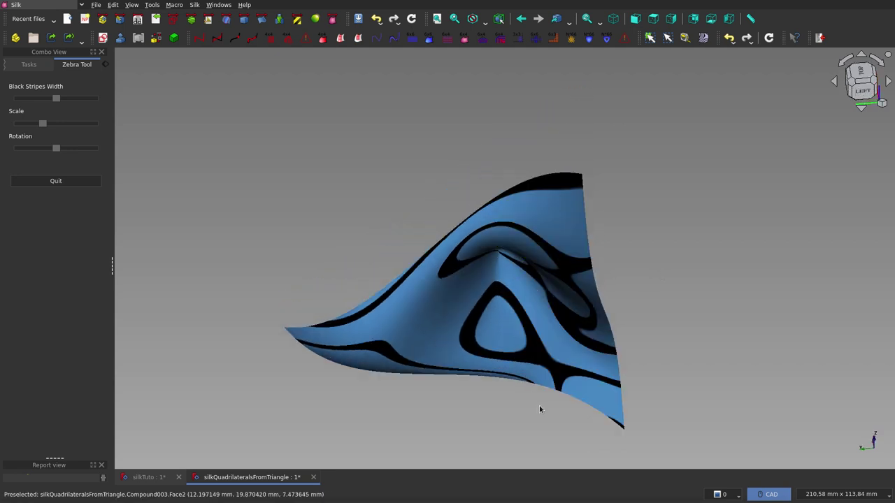
{"action": "scroll", "coordinate": [535, 411], "scroll_direction": "up", "scroll_amount": 2}
{"action": "mouse_move", "coordinate": [533, 393]}
{"action": "middle_mouse_down"}
{"action": "mouse_move", "coordinate": [442, 289]}
{"action": "mouse_move", "coordinate": [471, 164]}
{"action": "mouse_move", "coordinate": [526, 270]}
{"action": "mouse_move", "coordinate": [535, 338]}
{"action": "mouse_move", "coordinate": [632, 392]}
{"action": "mouse_move", "coordinate": [651, 393]}
{"action": "middle_mouse_up"}
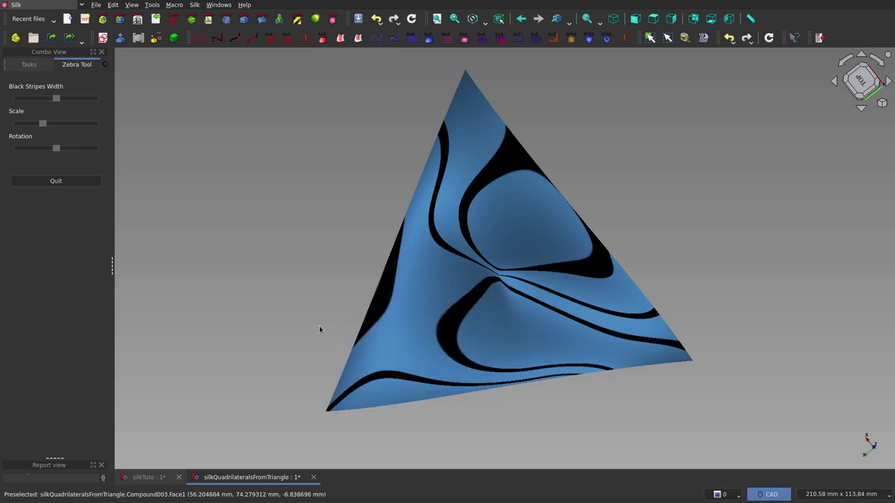
{"action": "mouse_move", "coordinate": [319, 329]}
{"action": "middle_mouse_down"}
{"action": "mouse_move", "coordinate": [373, 296]}
{"action": "mouse_move", "coordinate": [421, 208]}
{"action": "mouse_move", "coordinate": [510, 301]}
{"action": "mouse_move", "coordinate": [515, 367]}
{"action": "mouse_move", "coordinate": [515, 164]}
{"action": "mouse_move", "coordinate": [527, 196]}
{"action": "mouse_move", "coordinate": [501, 256]}
{"action": "mouse_move", "coordinate": [417, 259]}
{"action": "mouse_move", "coordinate": [387, 274]}
{"action": "middle_mouse_up"}
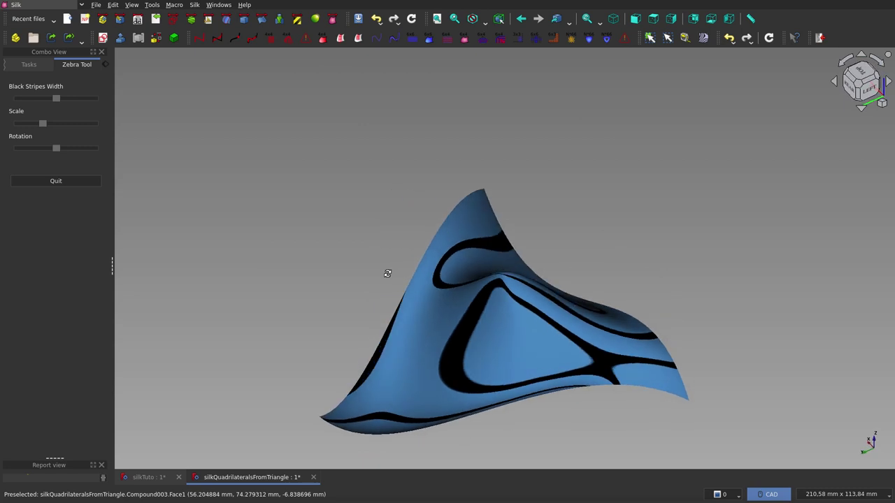
{"action": "middle_click_drag", "start_coordinate": [585, 208], "coordinate": [565, 289]}
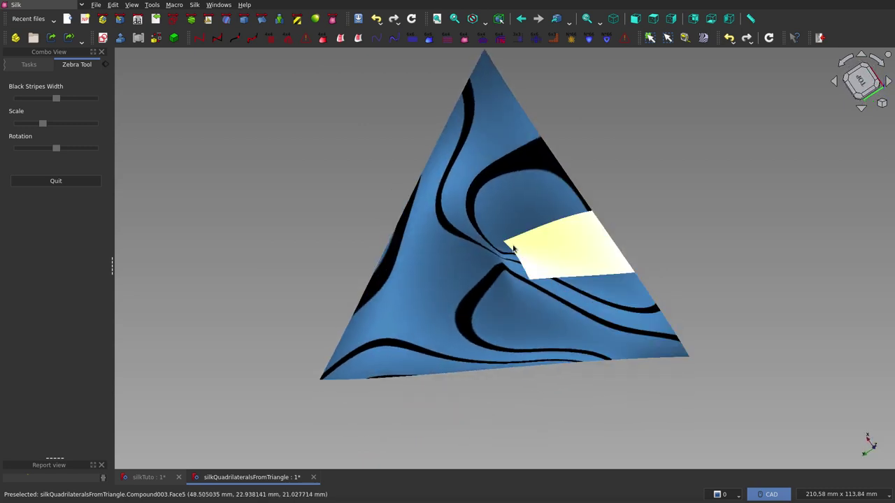
{"action": "scroll", "coordinate": [526, 411], "scroll_direction": "up", "scroll_amount": 3}
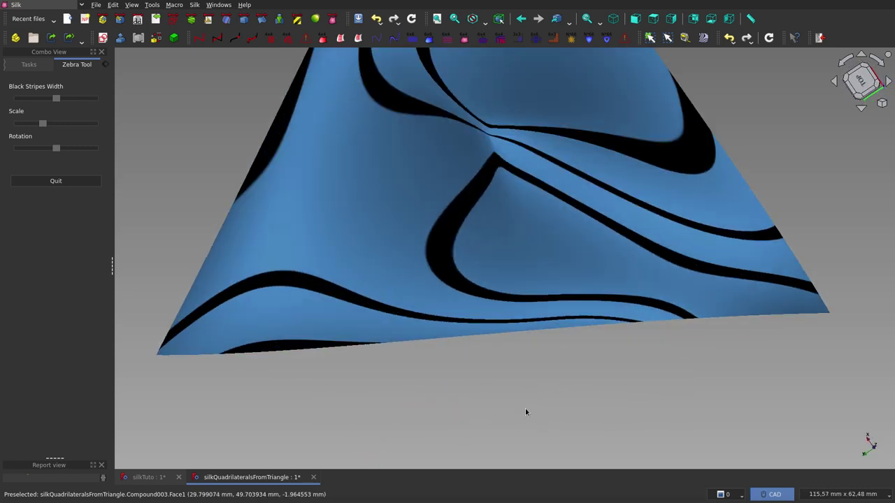
{"action": "mouse_move", "coordinate": [525, 412]}
{"action": "middle_mouse_down"}
{"action": "mouse_move", "coordinate": [555, 292]}
{"action": "mouse_move", "coordinate": [557, 399]}
{"action": "middle_mouse_up"}
{"action": "scroll", "coordinate": [549, 428], "scroll_direction": "down", "scroll_amount": 3}
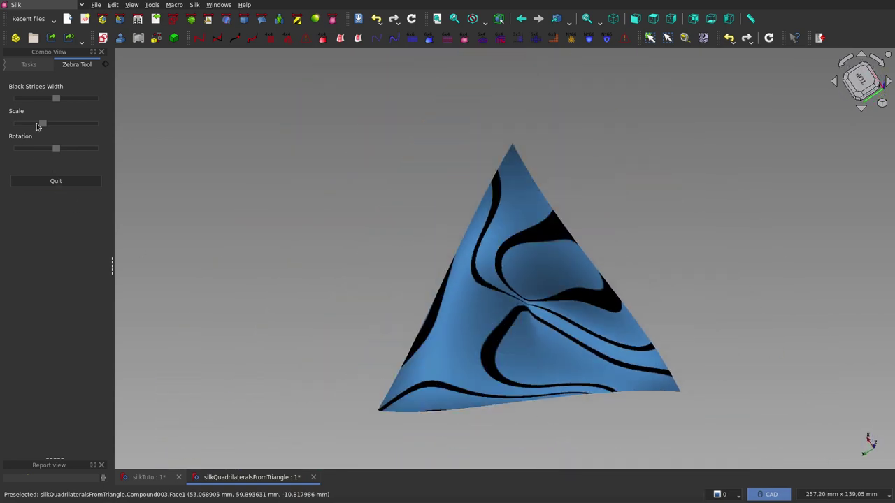
Step: Drag the zebra Scale slider right so tight, fine contour rings cover the surface
{"action": "mouse_move", "coordinate": [40, 124]}
{"action": "left_mouse_down"}
{"action": "mouse_move", "coordinate": [91, 125]}
{"action": "mouse_move", "coordinate": [131, 140]}
{"action": "mouse_move", "coordinate": [67, 123]}
{"action": "mouse_move", "coordinate": [2, 126]}
{"action": "mouse_move", "coordinate": [79, 140]}
{"action": "left_mouse_up"}
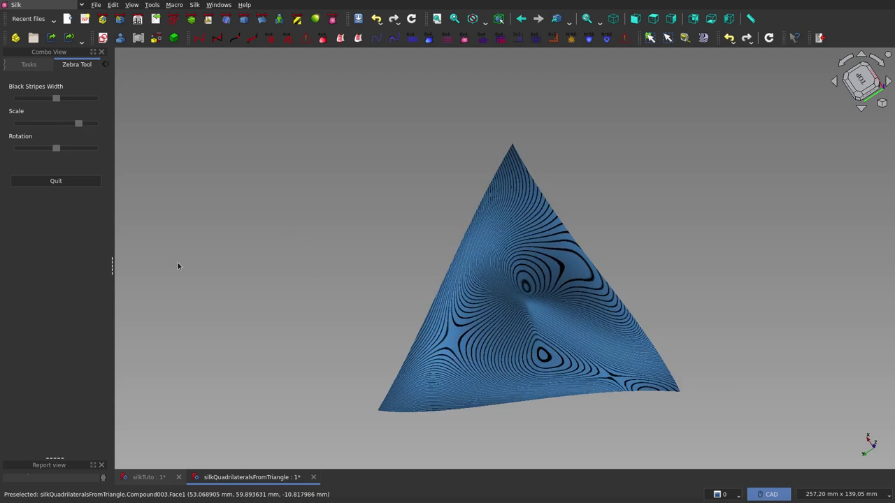